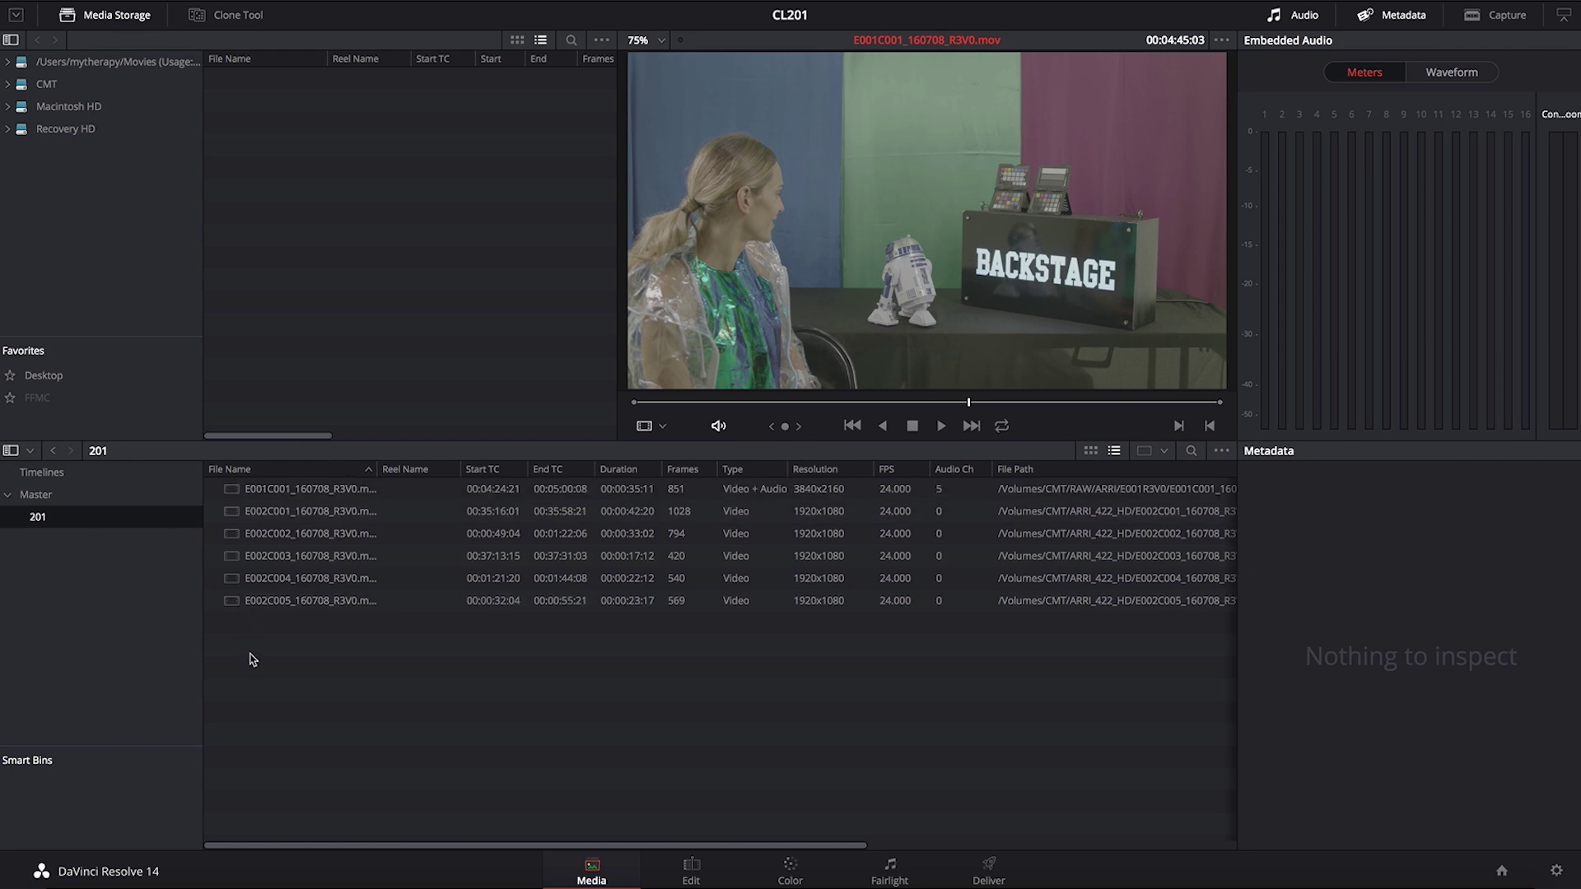
Preview clips E001C001, E002C005 and E002C001 in bin 201, then go to the Edit page.
{"action": "left_click", "coordinate": [237, 486]}
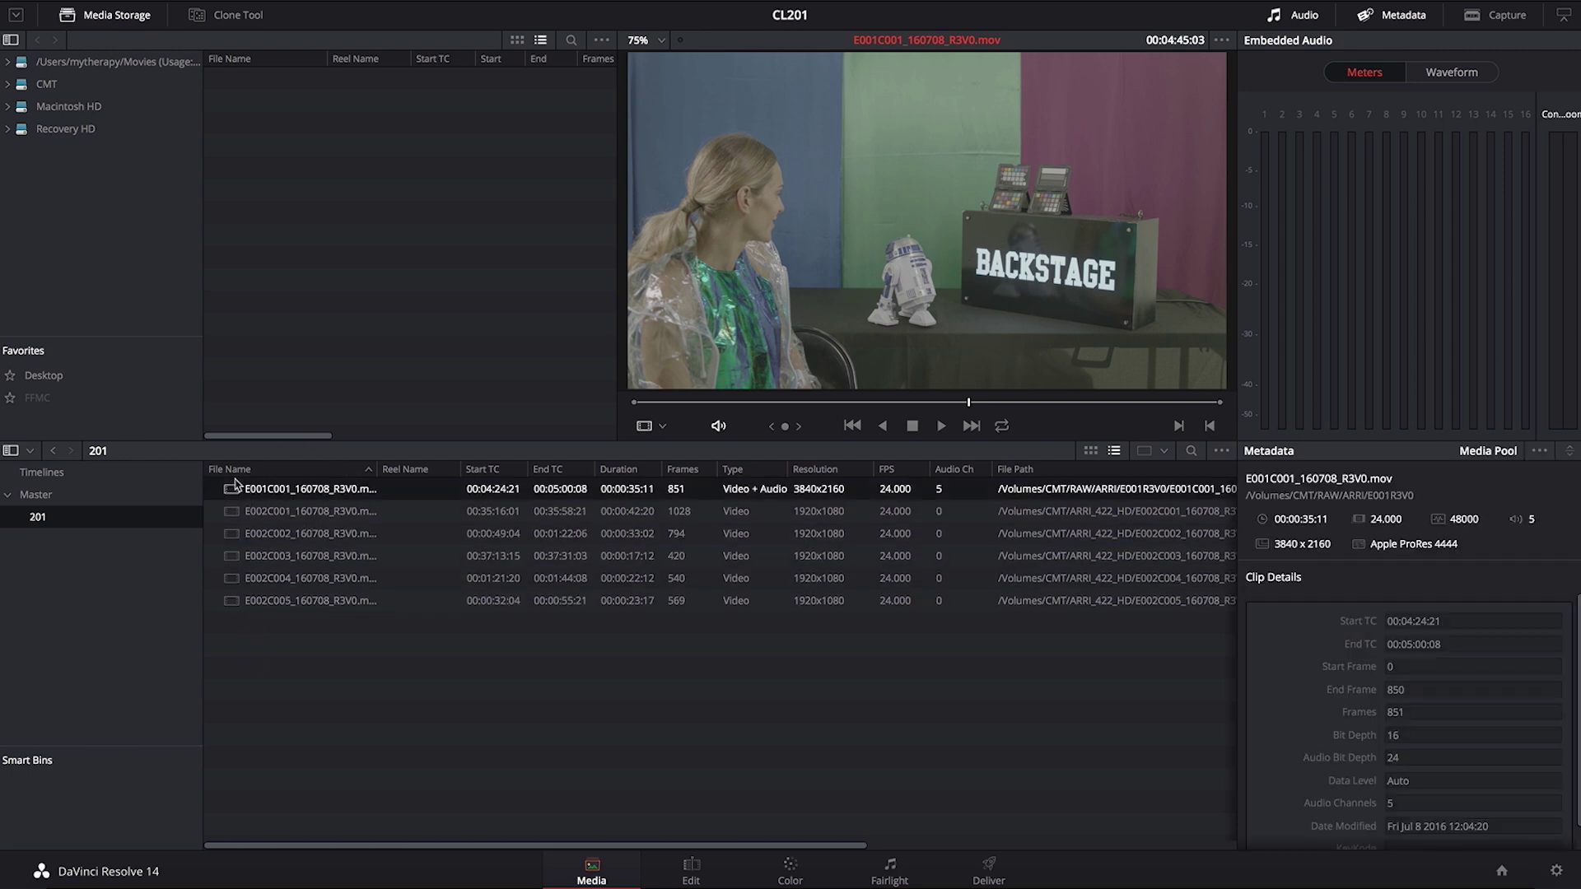
{"action": "left_click", "coordinate": [272, 603]}
{"action": "left_click", "coordinate": [237, 489]}
{"action": "left_click", "coordinate": [233, 510]}
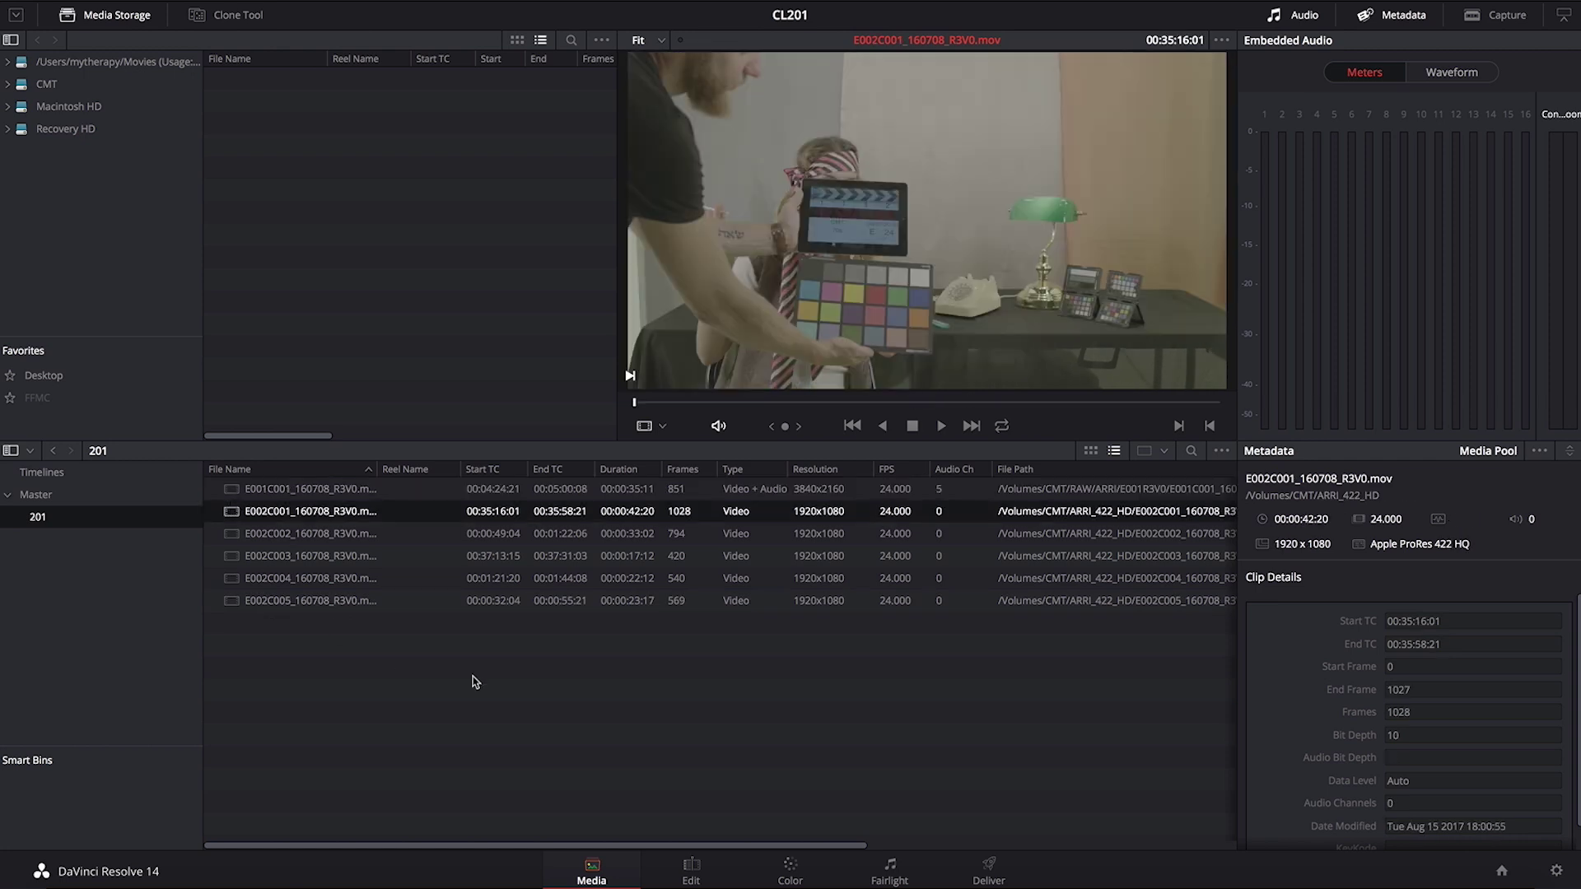
{"action": "left_click", "coordinate": [694, 866]}
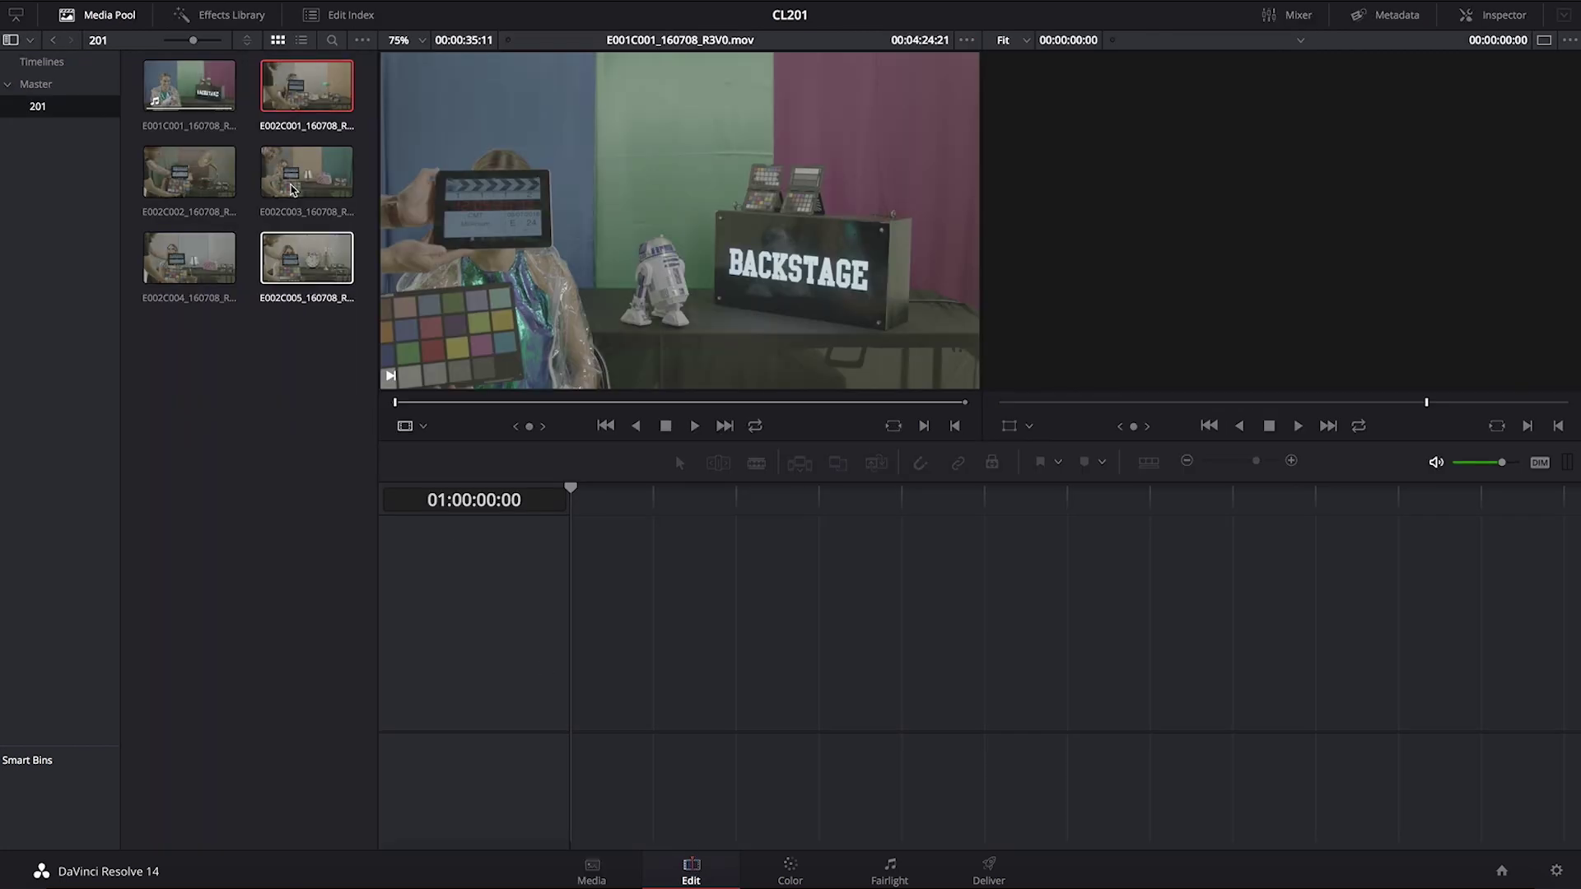
Create a new timeline named 201 in the Timelines bin.
{"action": "left_click", "coordinate": [50, 63]}
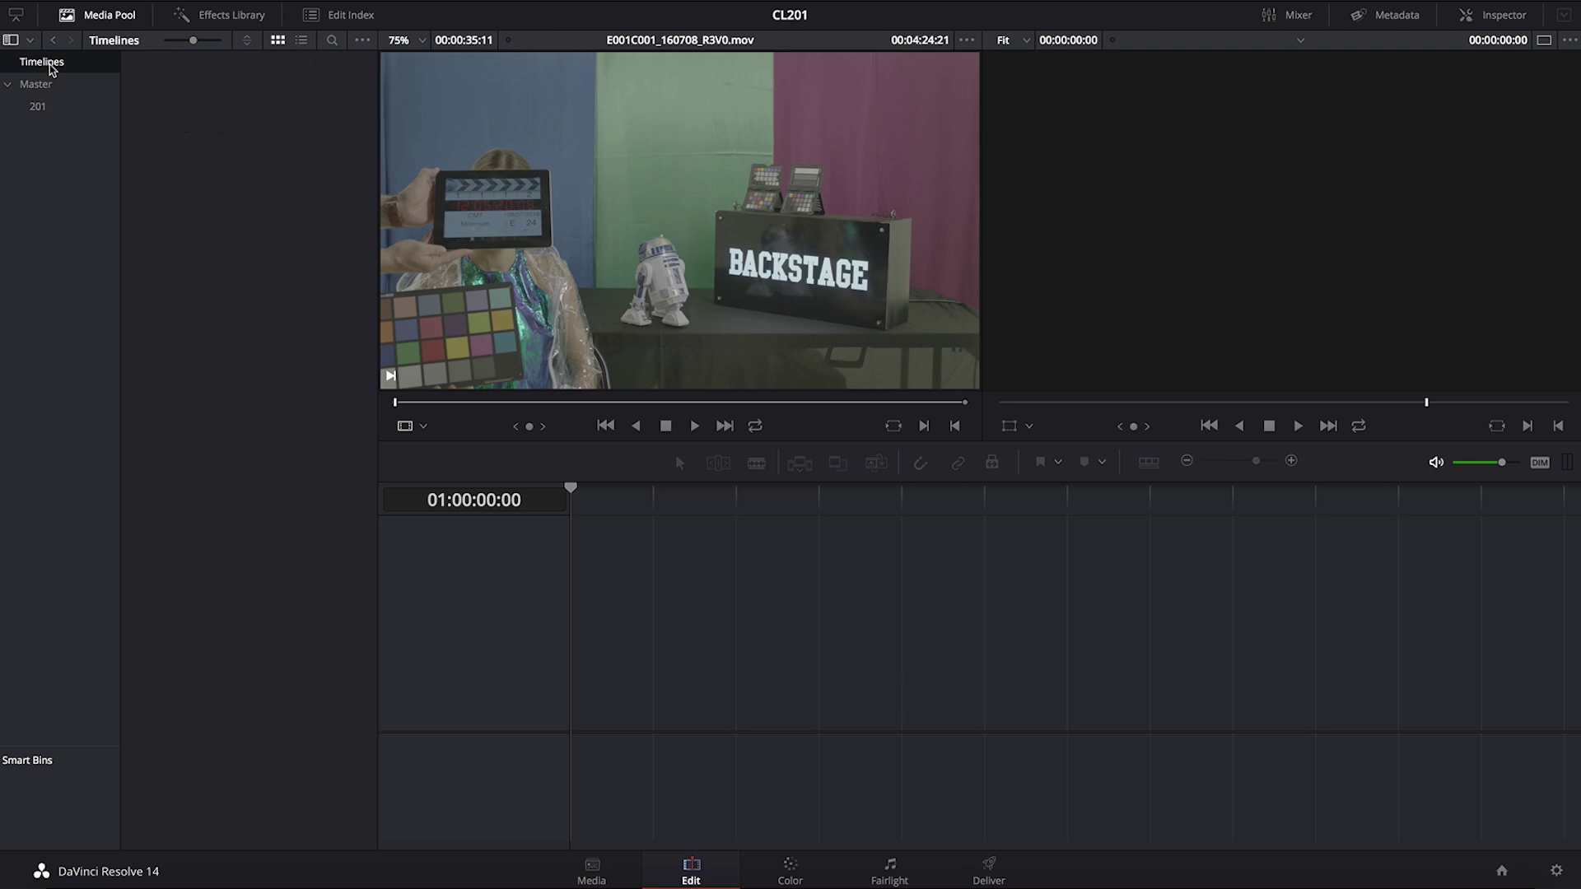
{"action": "right_click", "coordinate": [191, 105]}
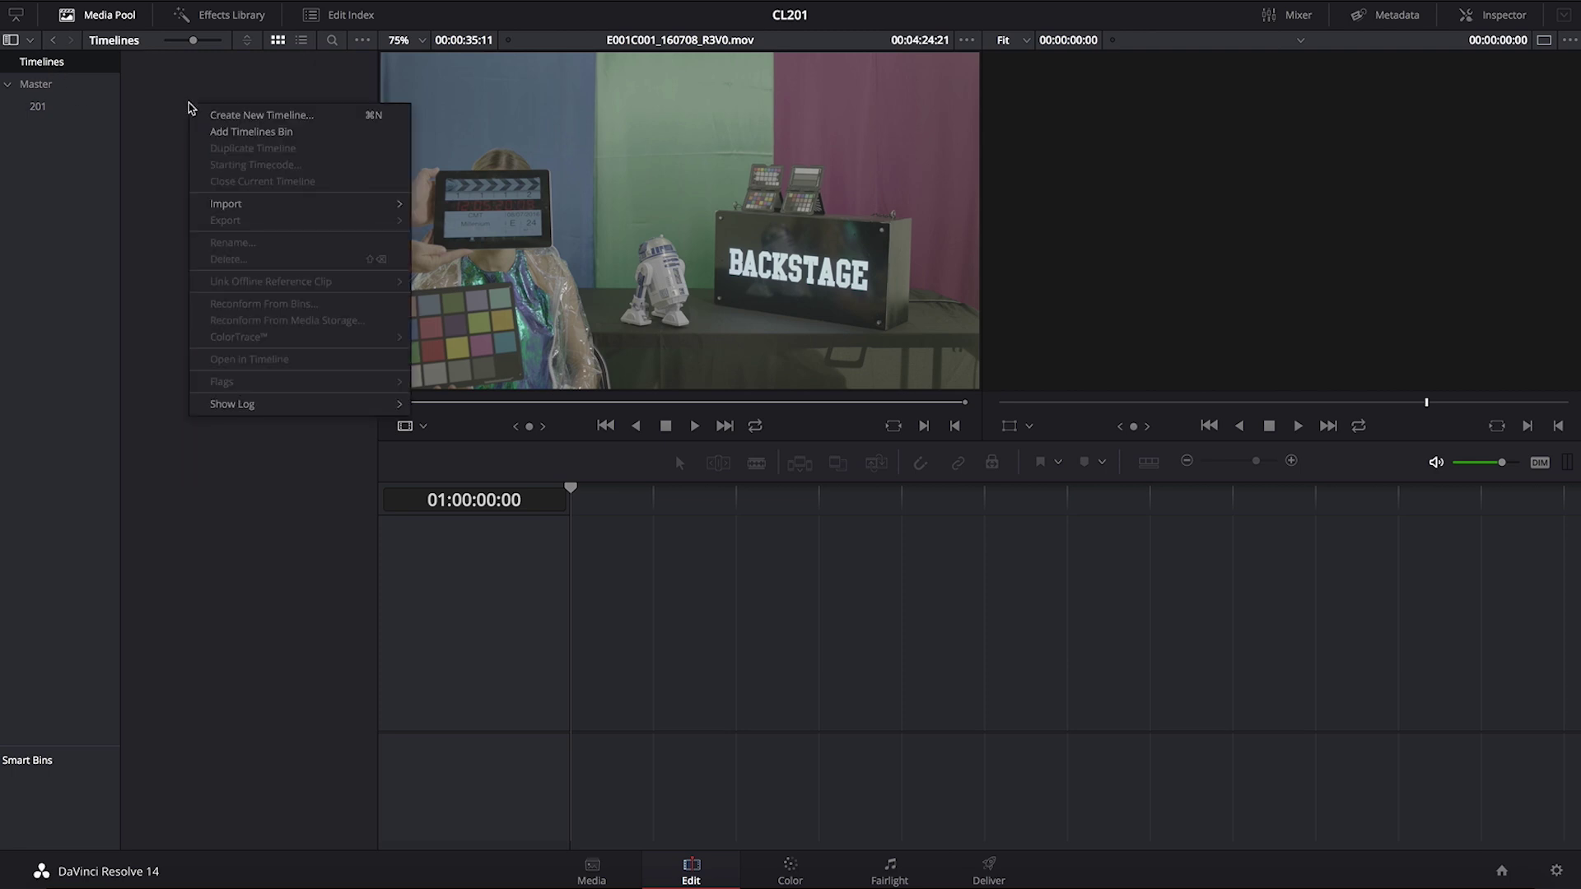
{"action": "left_click", "coordinate": [280, 120]}
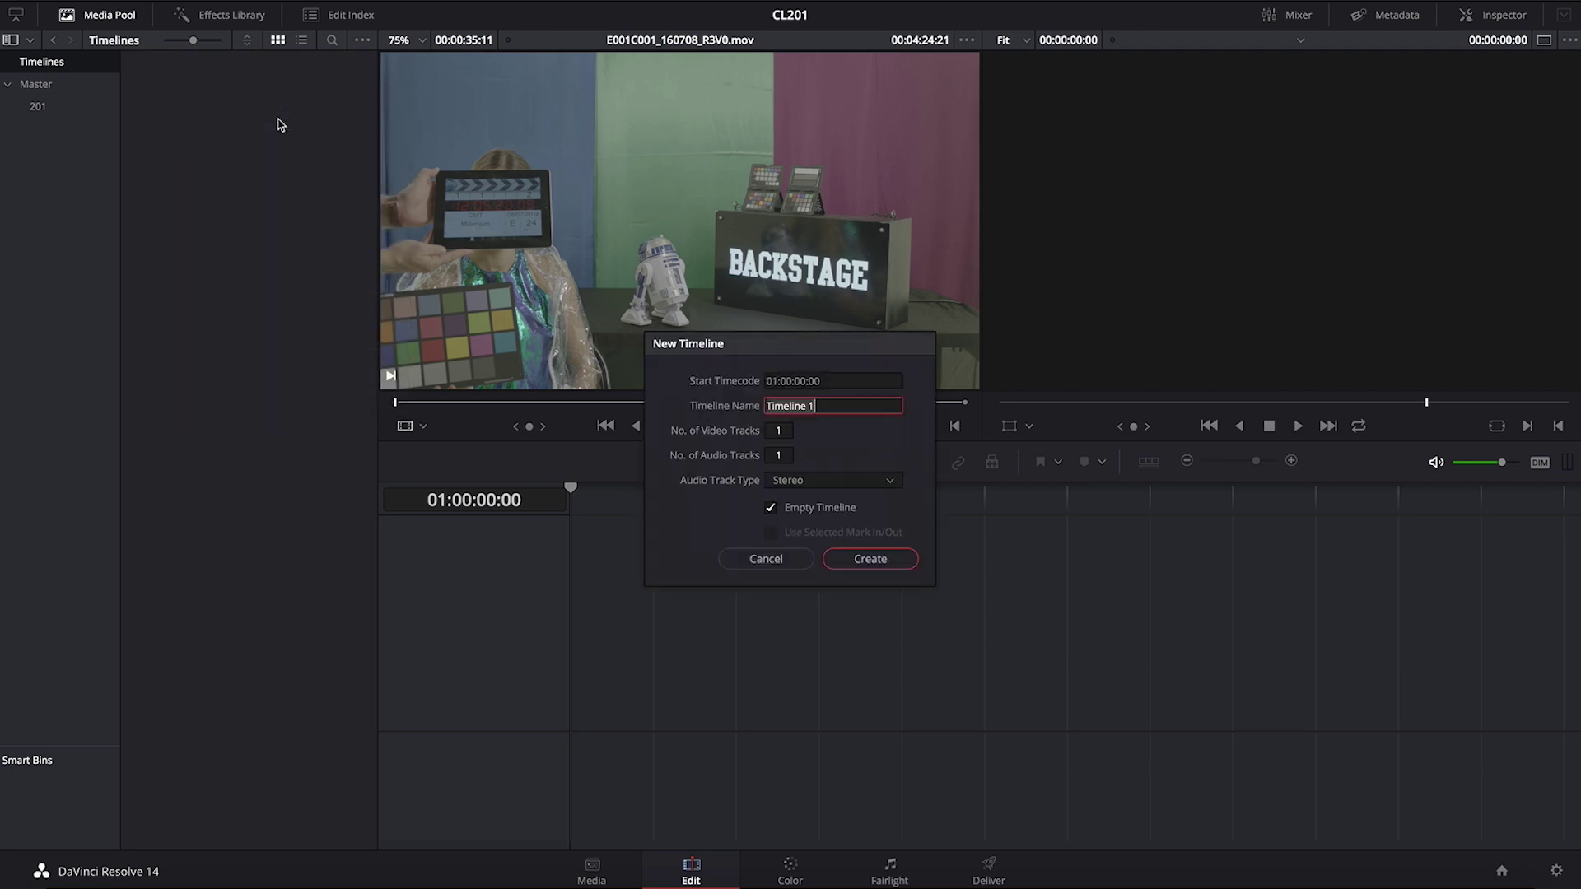
{"action": "type", "text": "201"}
{"action": "key", "text": "Return"}
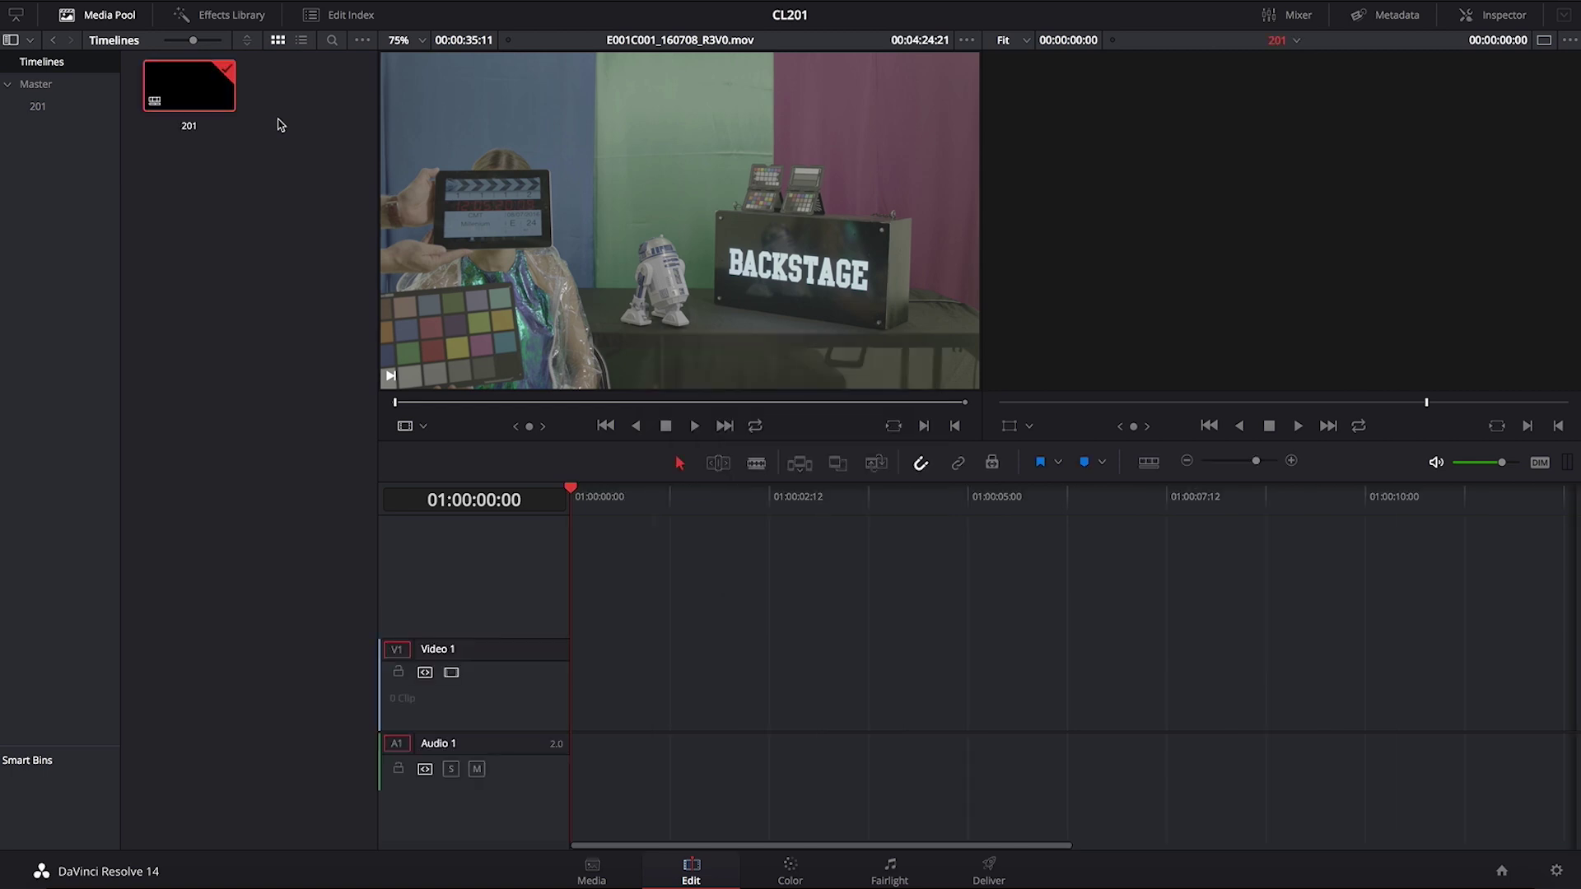
Place clip E001C001 from bin 201 onto the Video 1 track.
{"action": "left_click", "coordinate": [38, 107]}
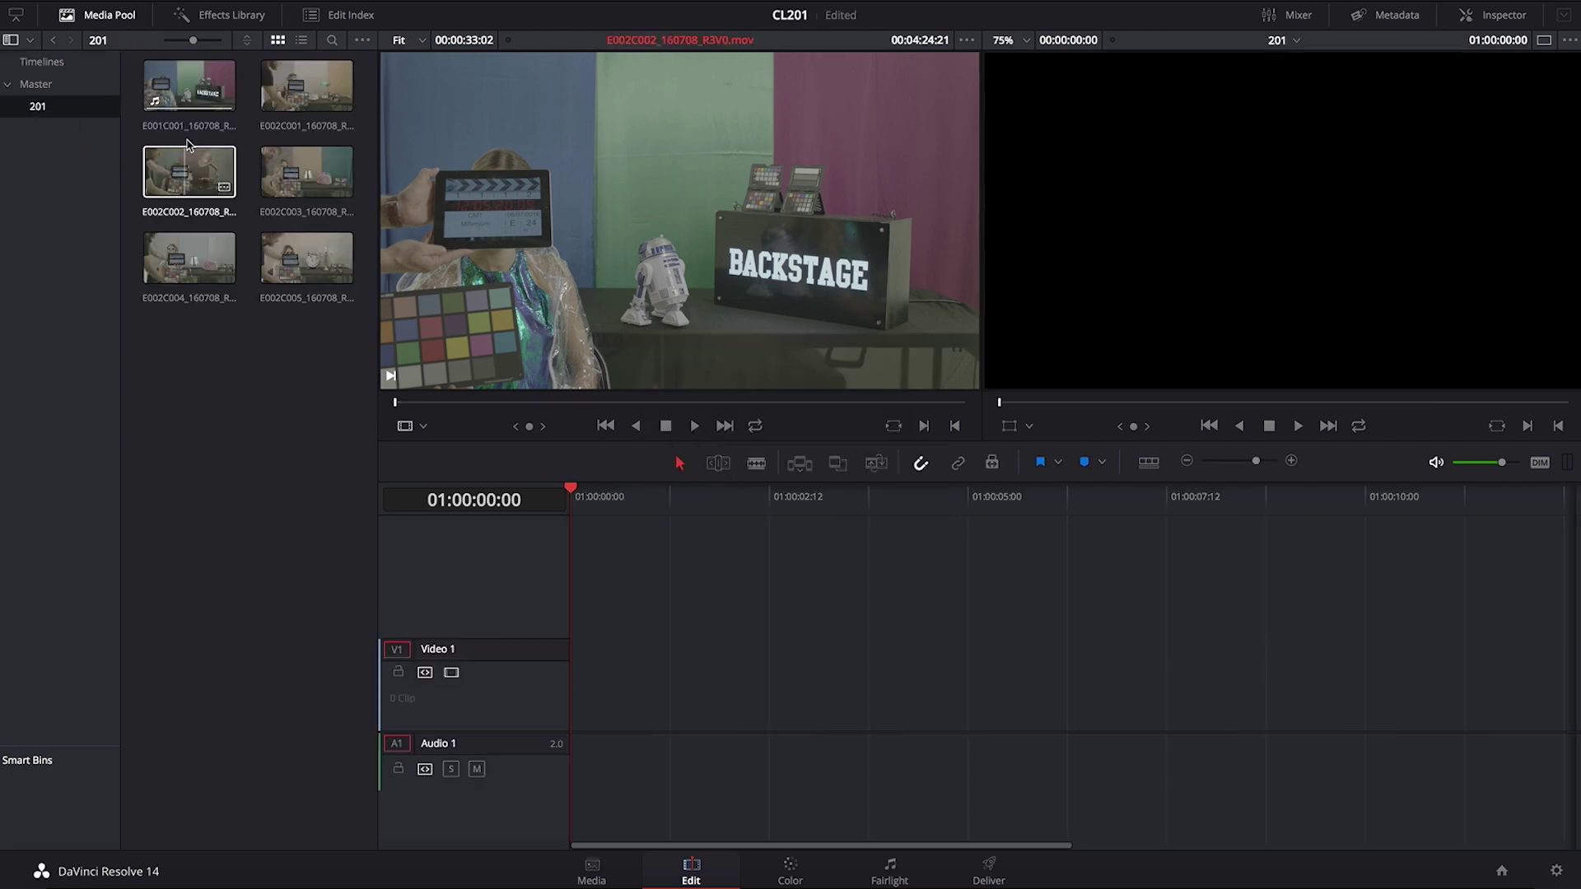
{"action": "left_click_drag", "start_coordinate": [188, 85], "coordinate": [584, 719]}
{"action": "left_click_drag", "start_coordinate": [584, 718], "coordinate": [585, 718]}
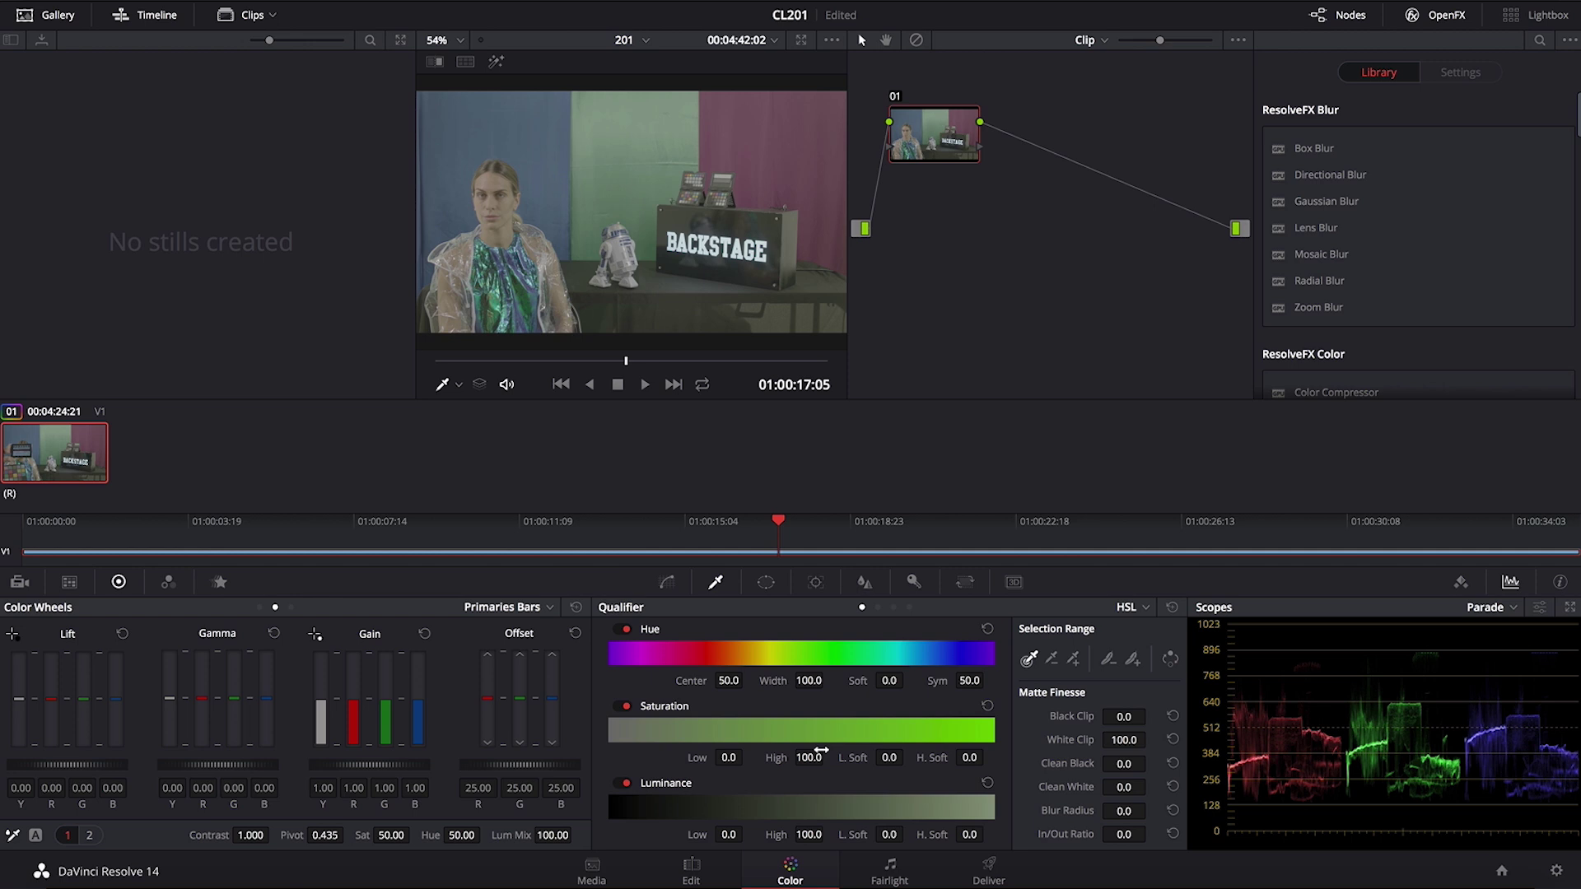
Add serial node 02 after node 01 and apply the ColourLab OpenFX effect to it.
{"action": "key", "text": "alt+s"}
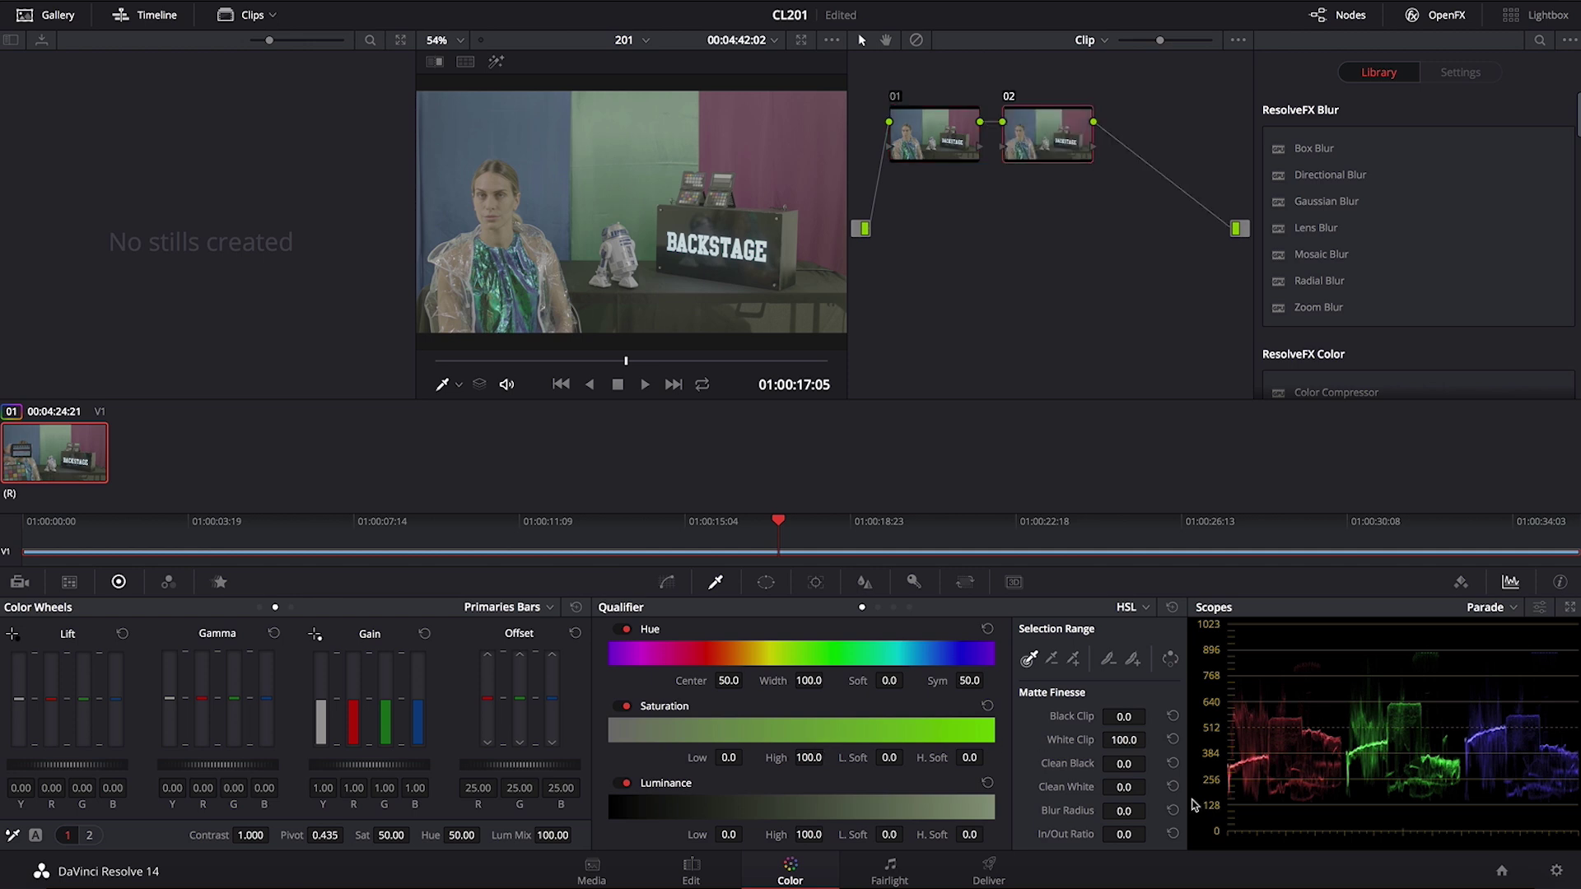
{"action": "left_click_drag", "start_coordinate": [1577, 115], "coordinate": [1577, 375]}
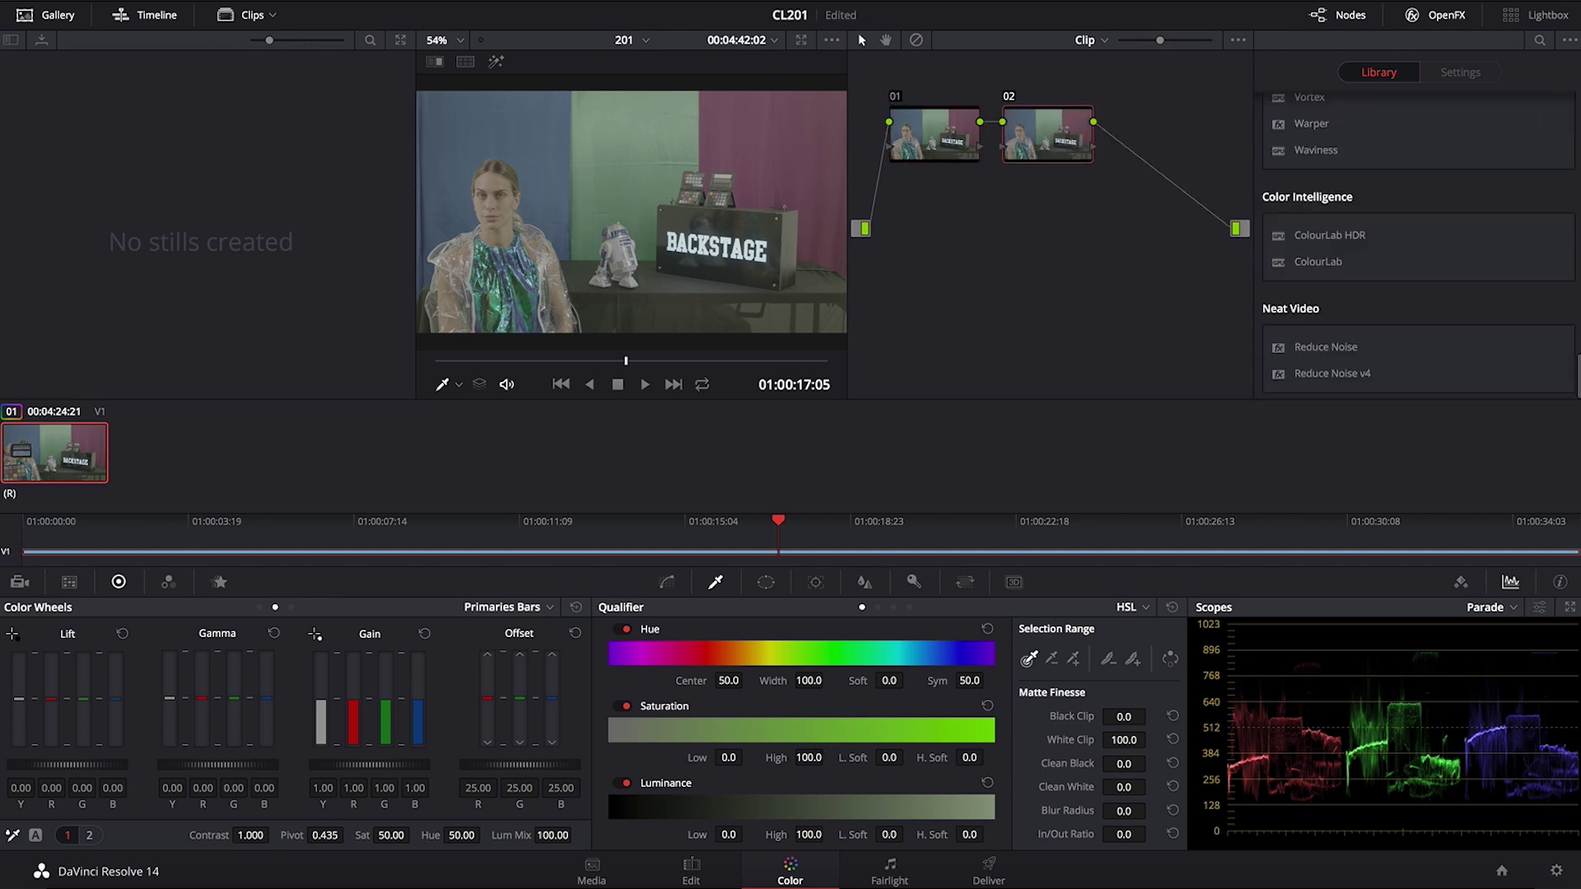
{"action": "left_click_drag", "start_coordinate": [1298, 265], "coordinate": [1023, 132]}
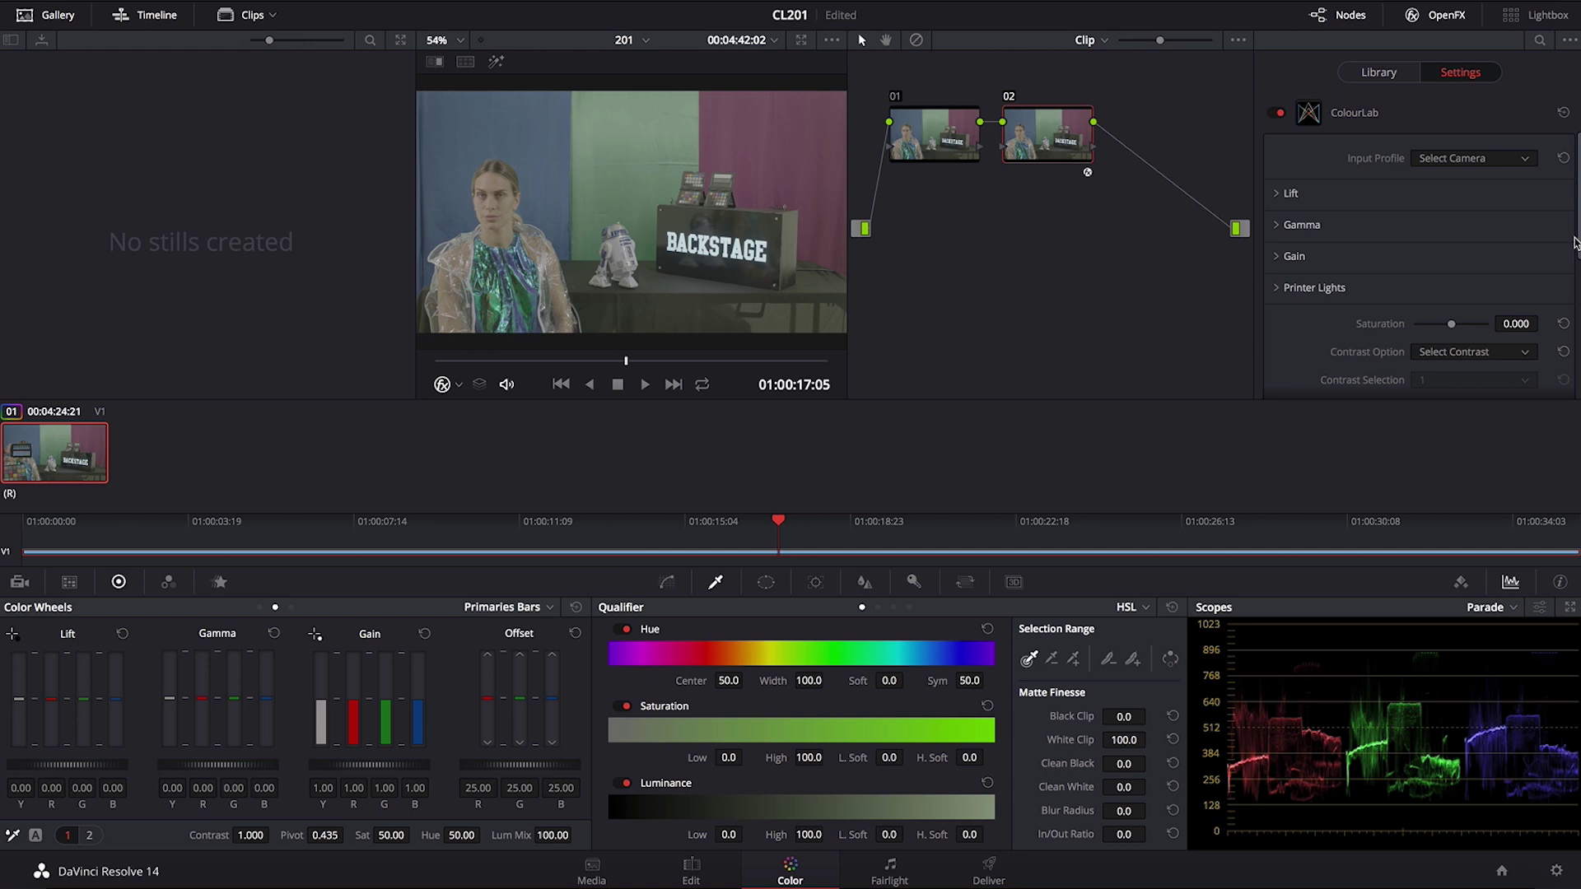
Set ColourLab's Input Profile to Alexa and its Contrast Option to S Contrast.
{"action": "left_click", "coordinate": [1474, 158]}
{"action": "left_click", "coordinate": [1477, 218]}
{"action": "left_click_drag", "start_coordinate": [1578, 199], "coordinate": [1576, 375]}
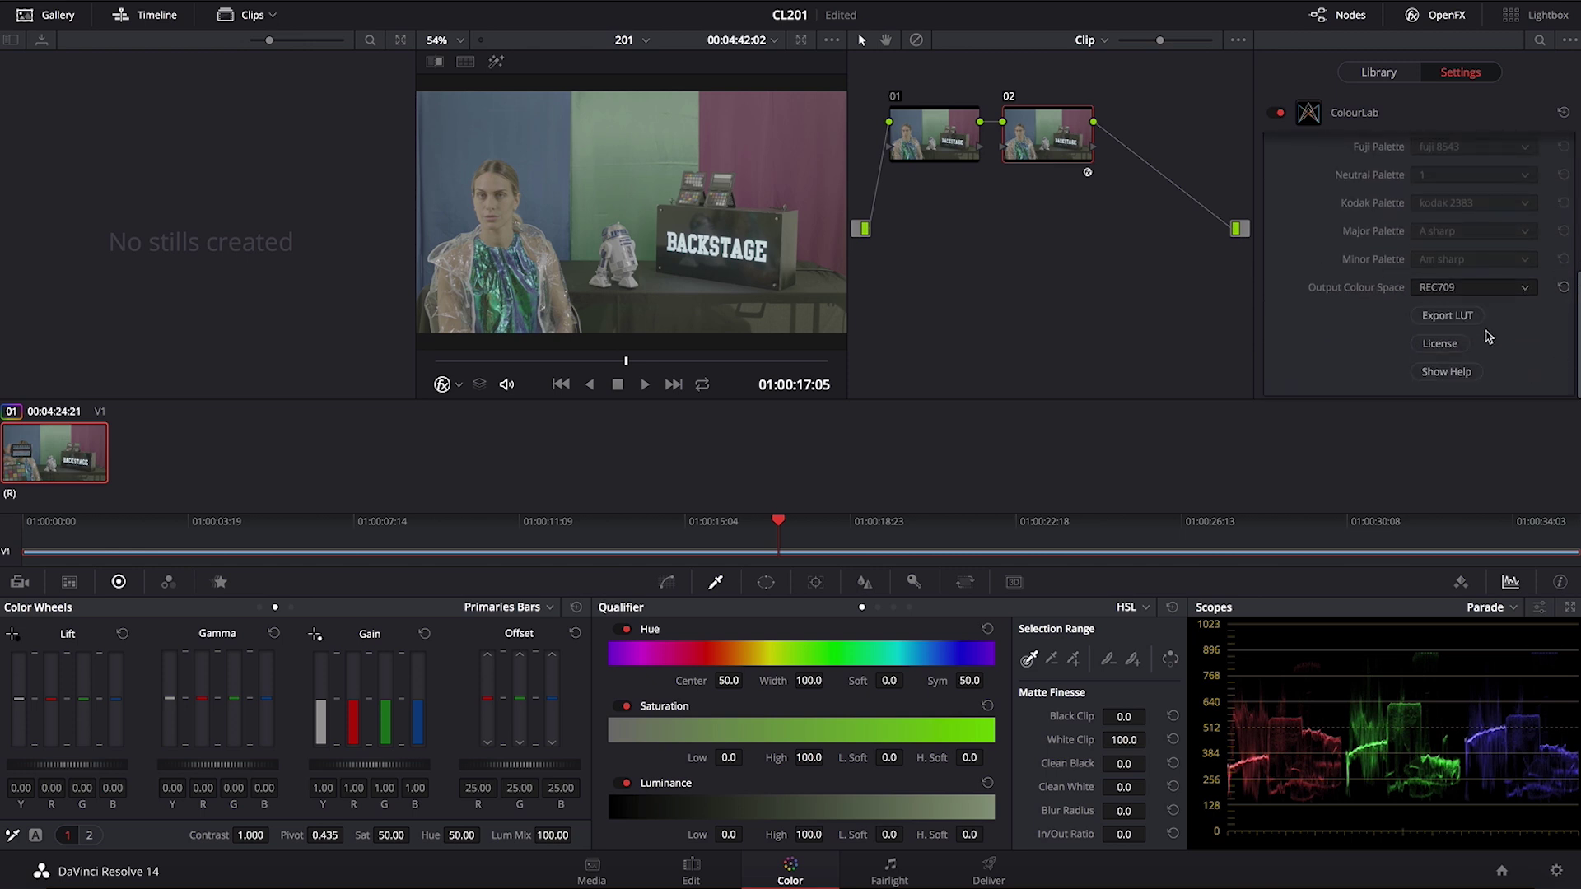
{"action": "scroll", "coordinate": [1578, 353], "scroll_direction": "up", "scroll_amount": 3}
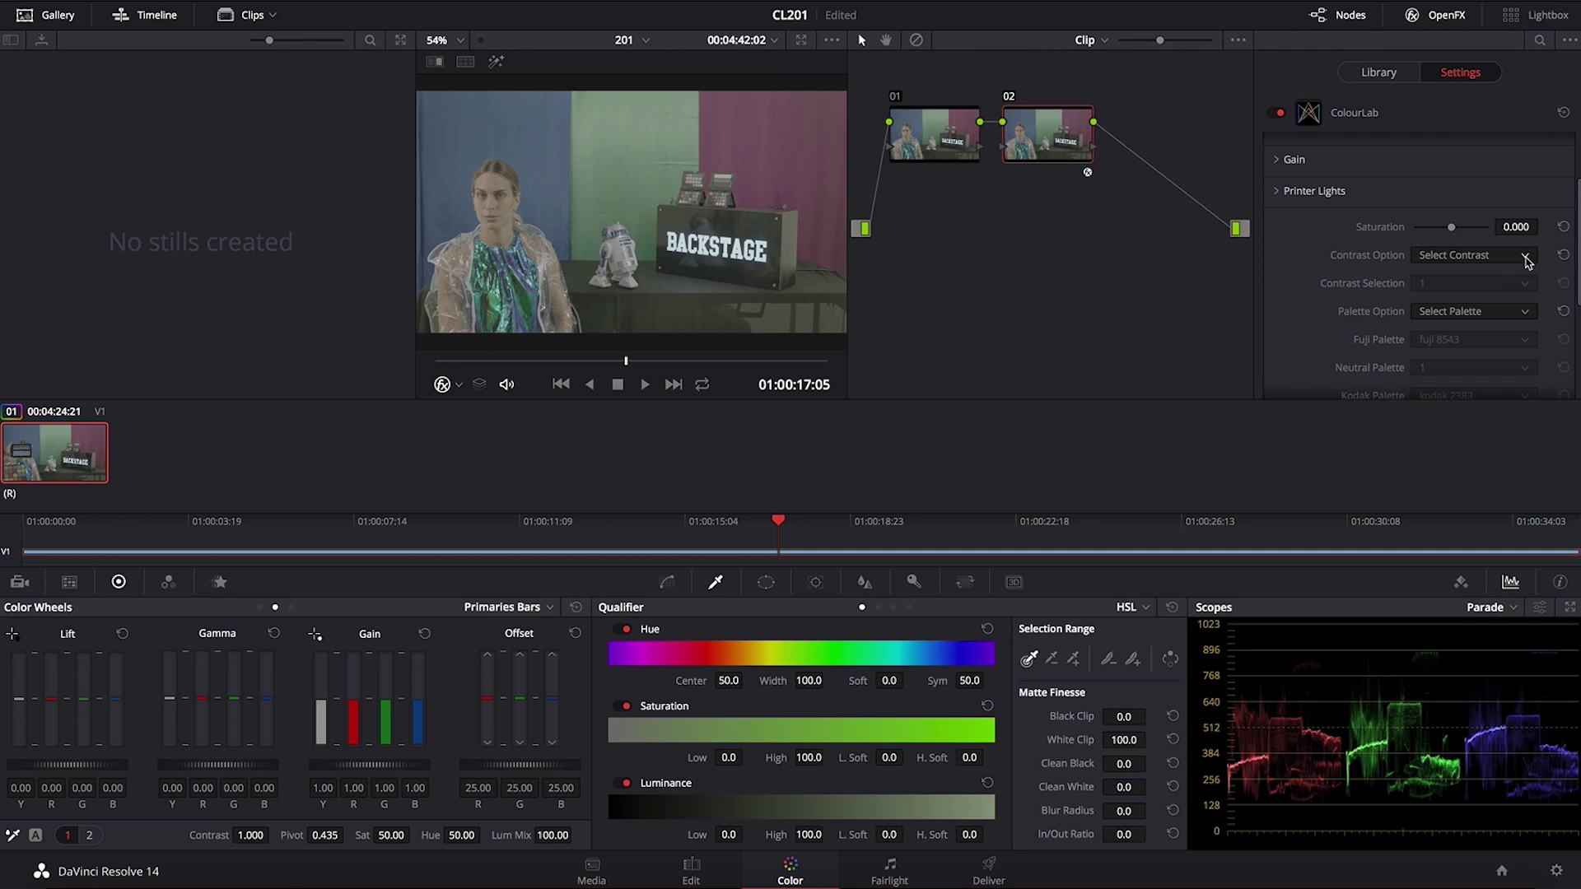
{"action": "left_click", "coordinate": [1525, 258]}
{"action": "left_click", "coordinate": [1512, 297]}
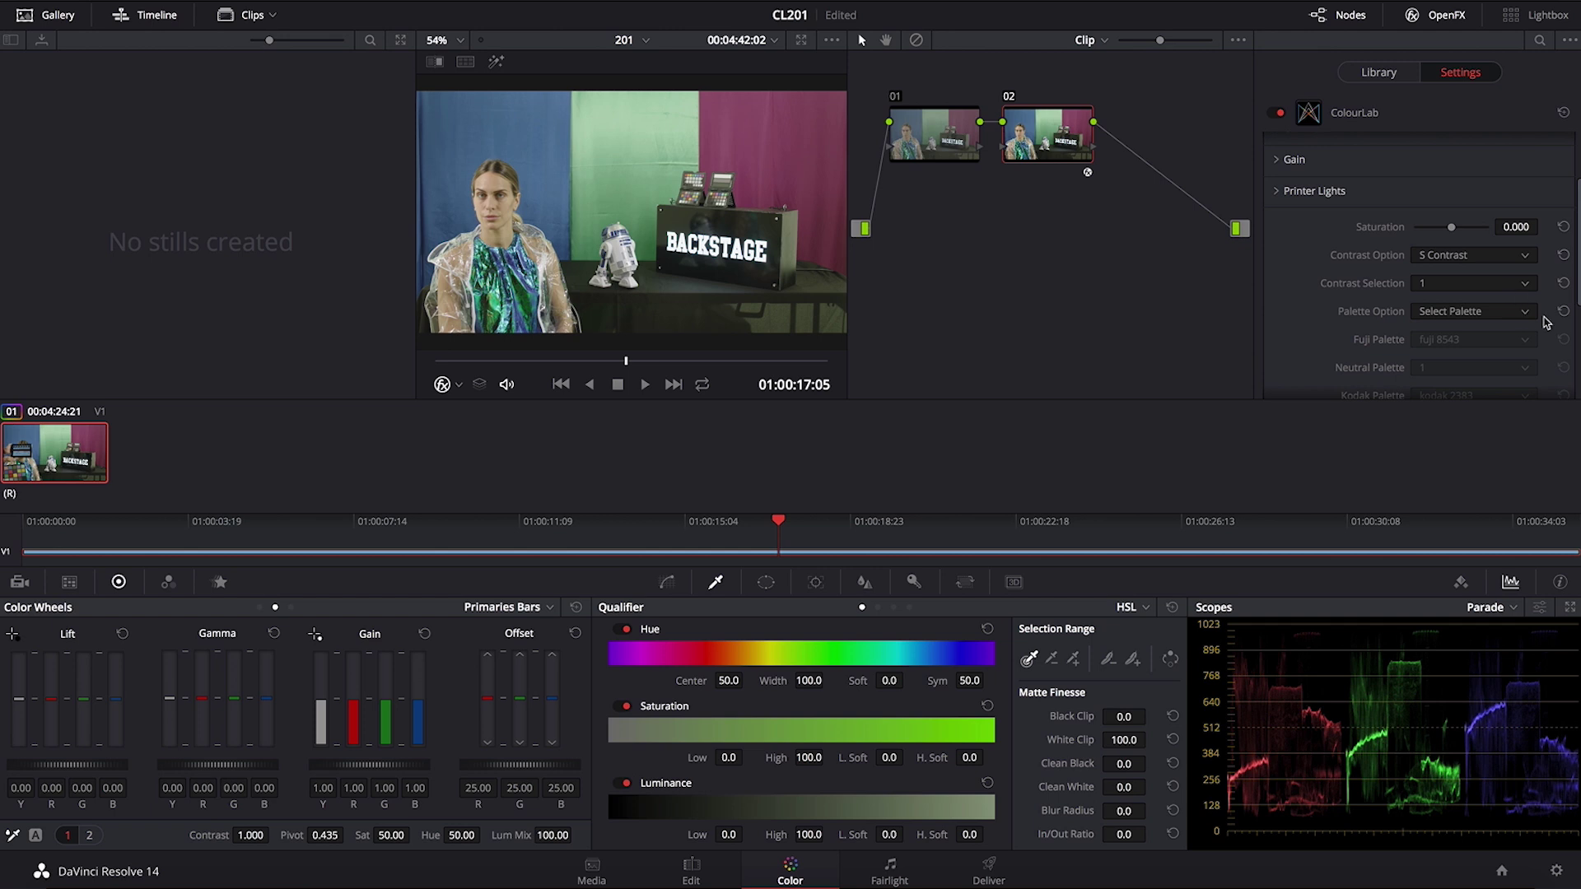
{"action": "left_click", "coordinate": [645, 384]}
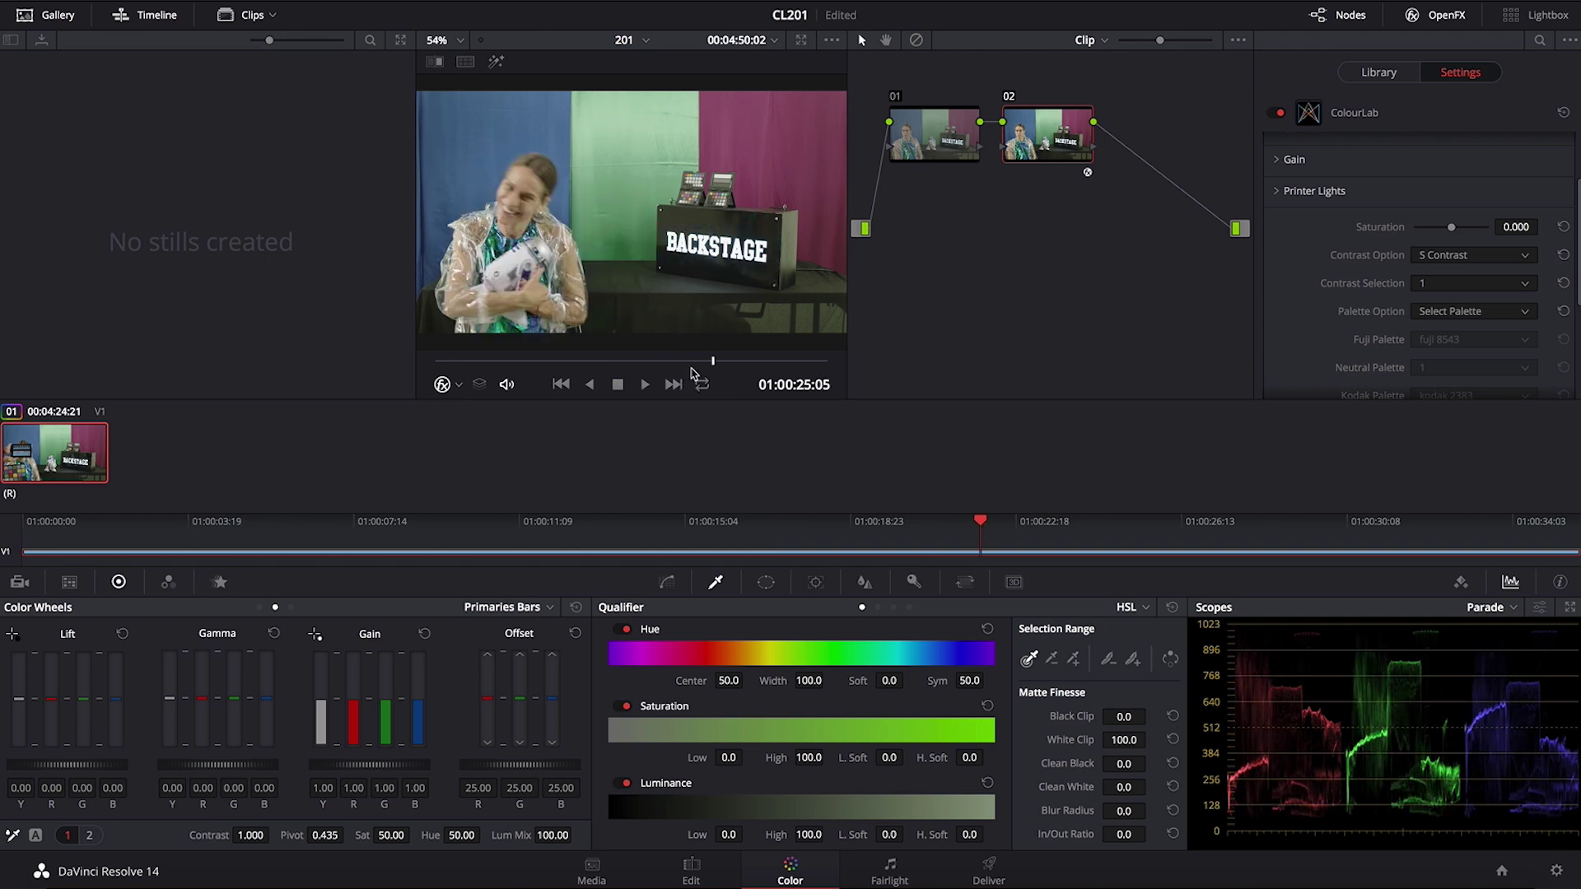
{"action": "mouse_move", "coordinate": [650, 361]}
{"action": "left_mouse_down"}
{"action": "mouse_move", "coordinate": [611, 362]}
{"action": "mouse_move", "coordinate": [663, 373]}
{"action": "mouse_move", "coordinate": [644, 366]}
{"action": "left_mouse_up"}
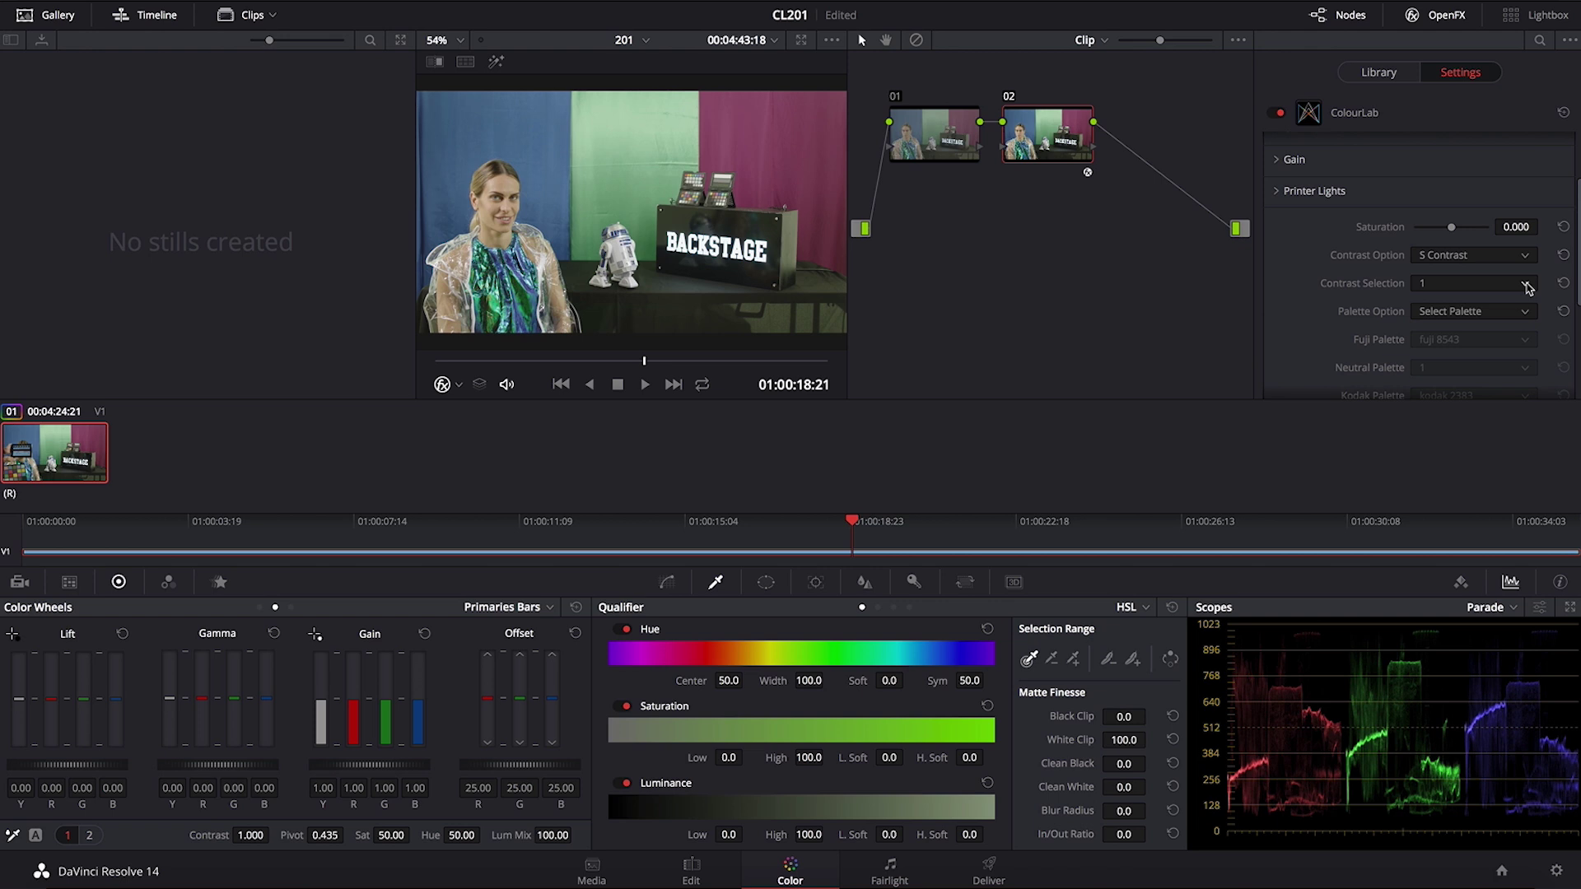
Try ColourLab Contrast Selection values 2, 3 and 4 in turn.
{"action": "left_click", "coordinate": [1527, 286]}
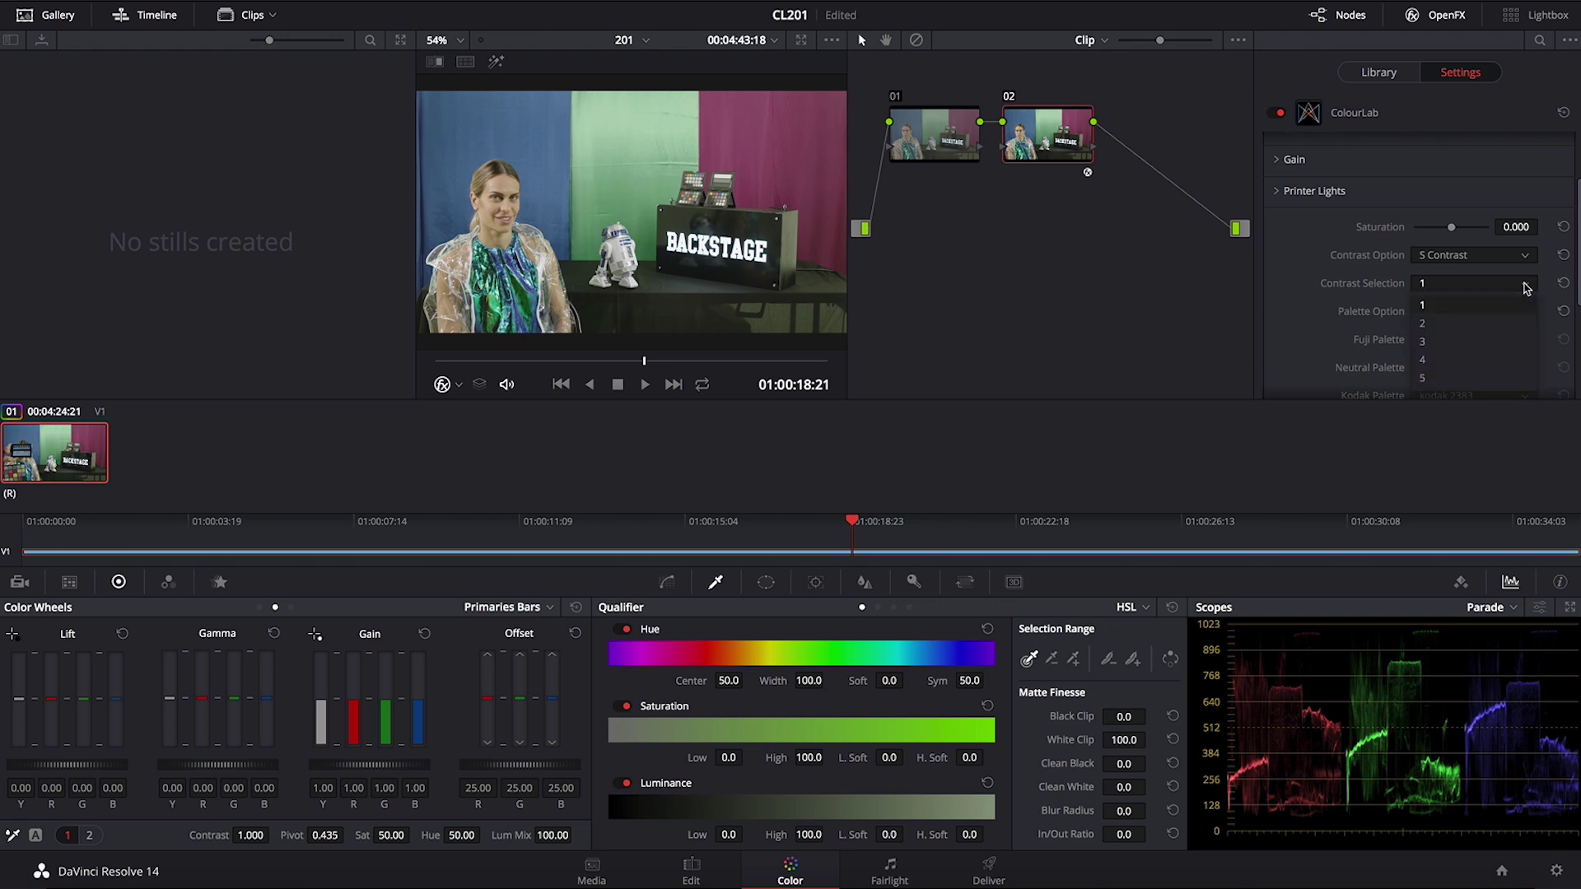
{"action": "left_click", "coordinate": [1519, 323]}
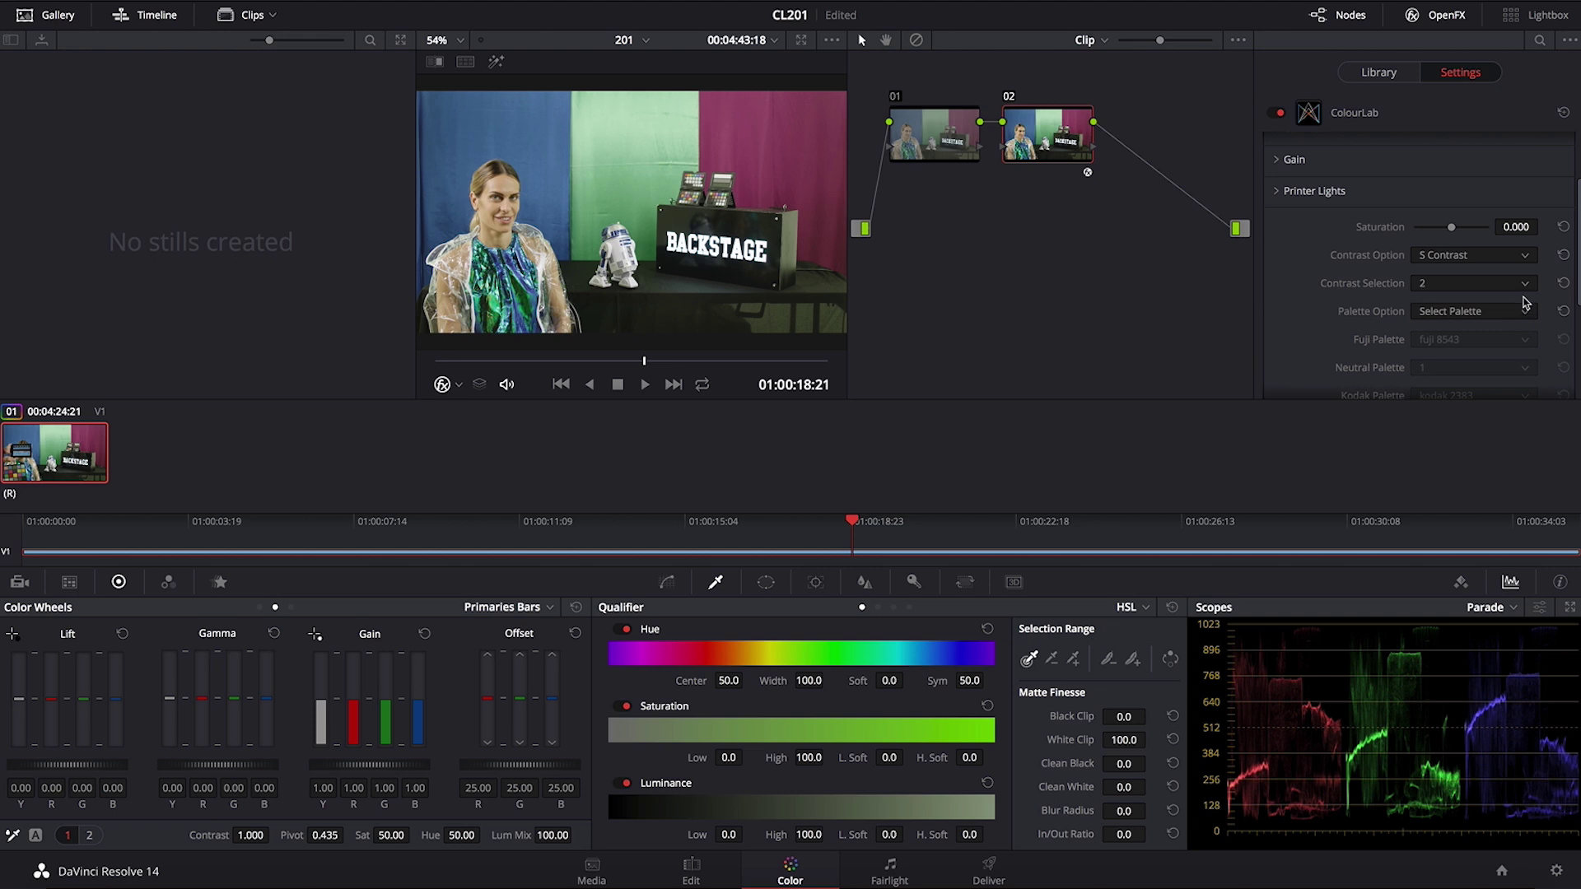
{"action": "left_click", "coordinate": [1526, 286]}
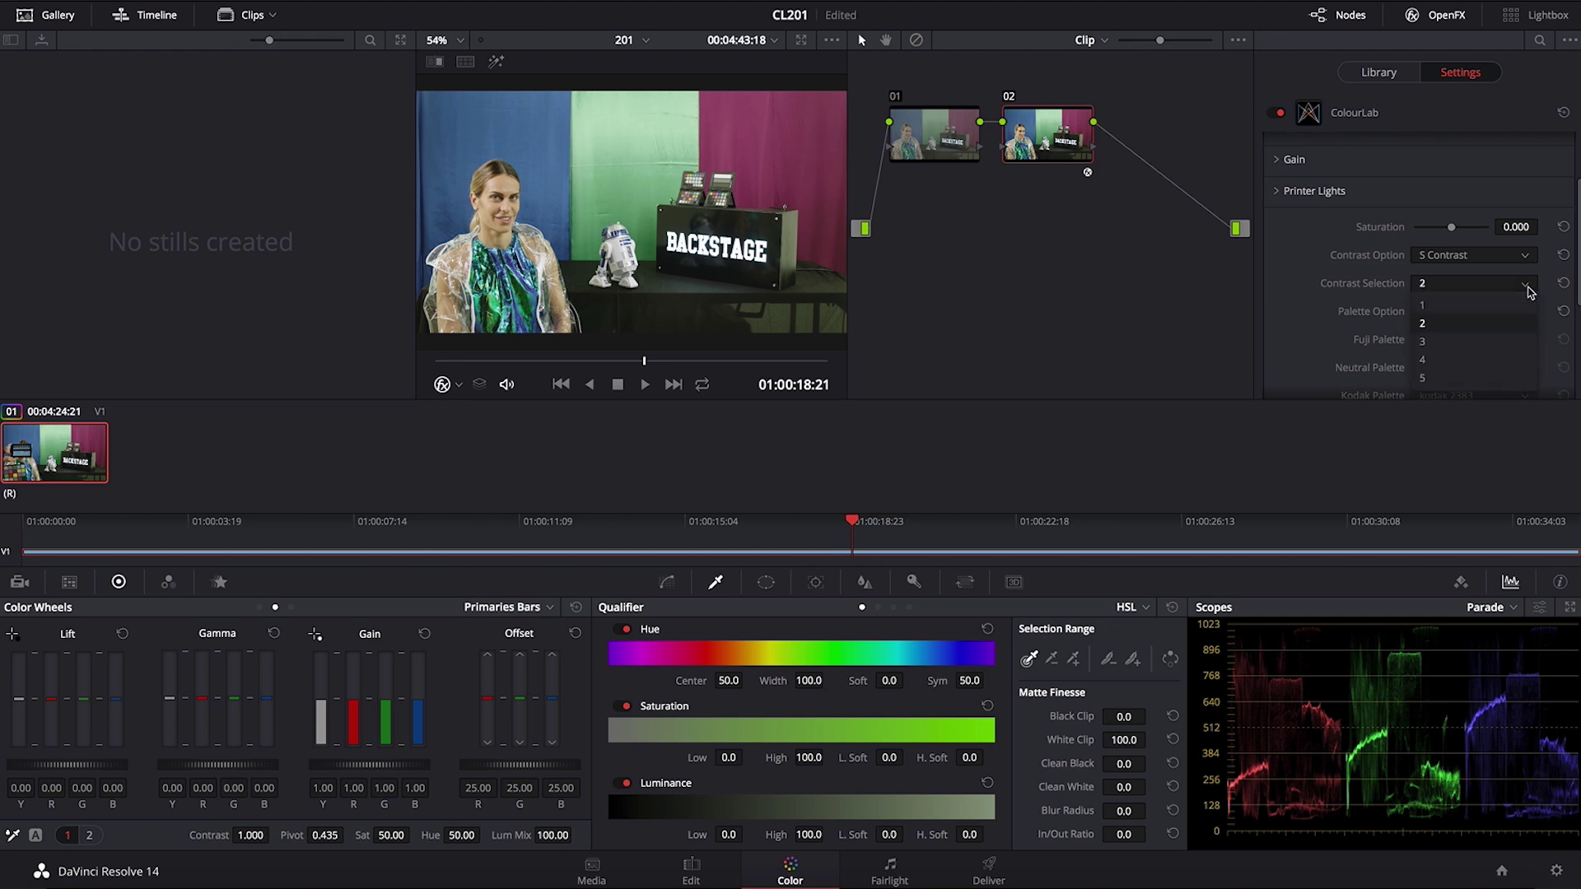
{"action": "left_click", "coordinate": [1512, 342]}
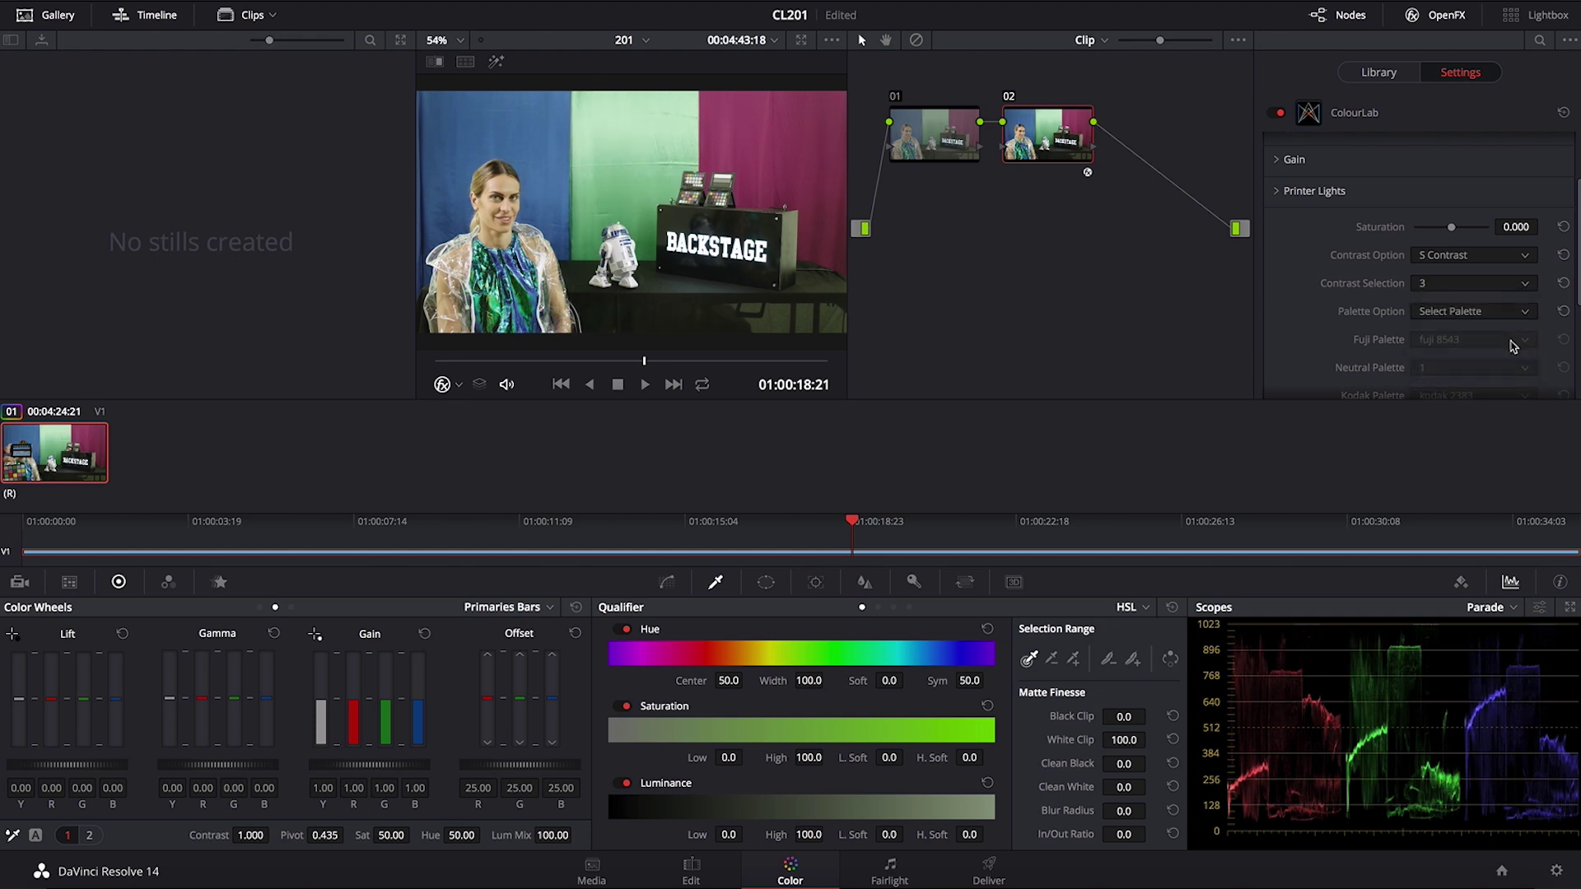
{"action": "left_click", "coordinate": [1527, 287]}
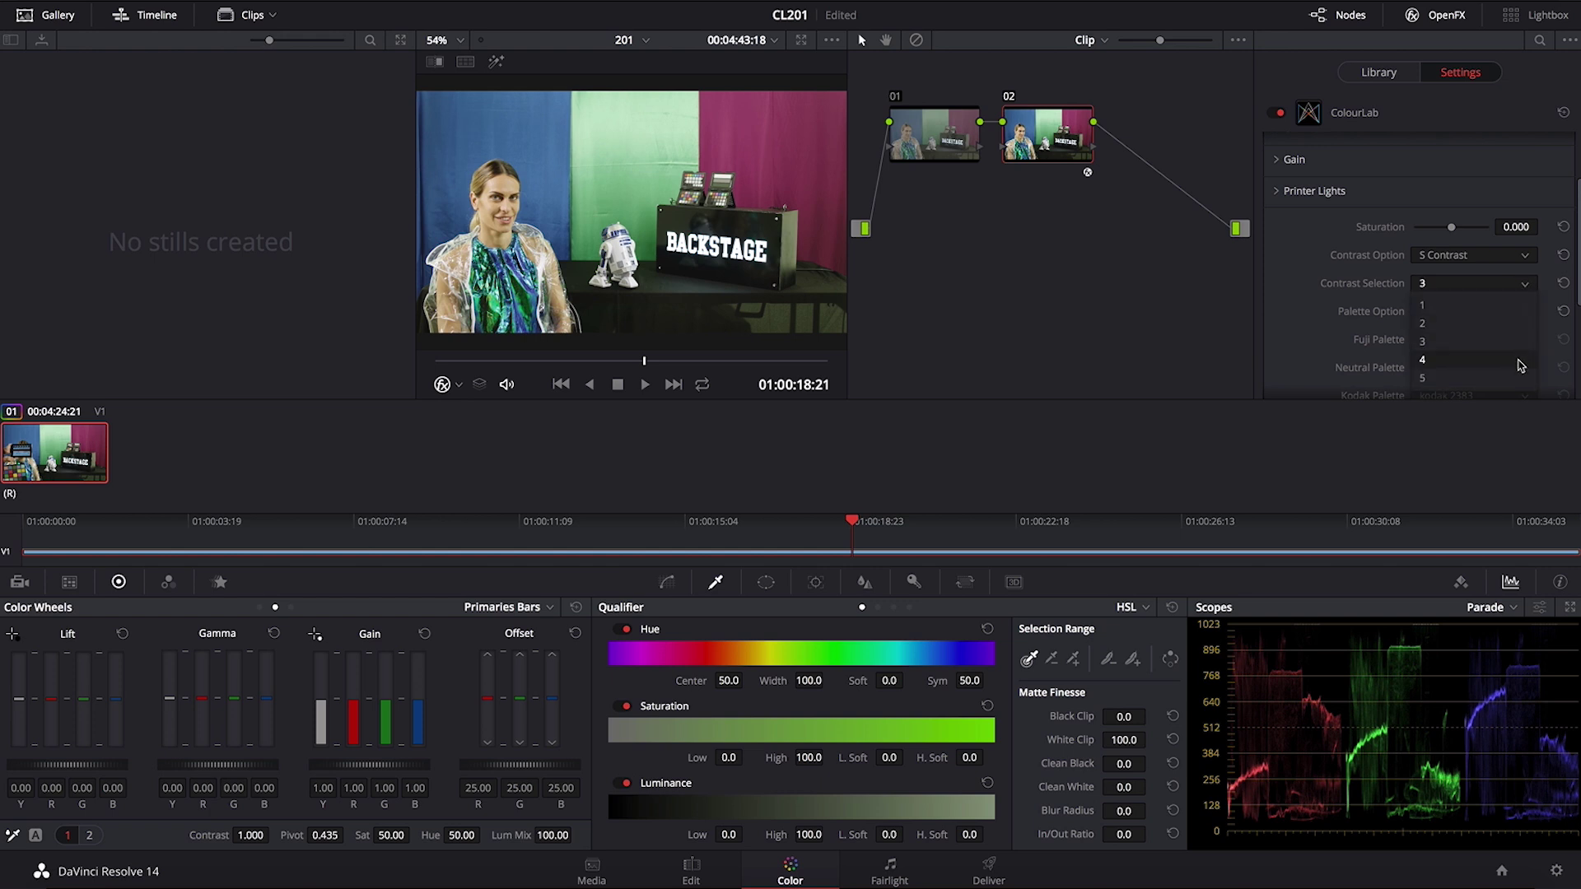
{"action": "left_click", "coordinate": [1520, 363]}
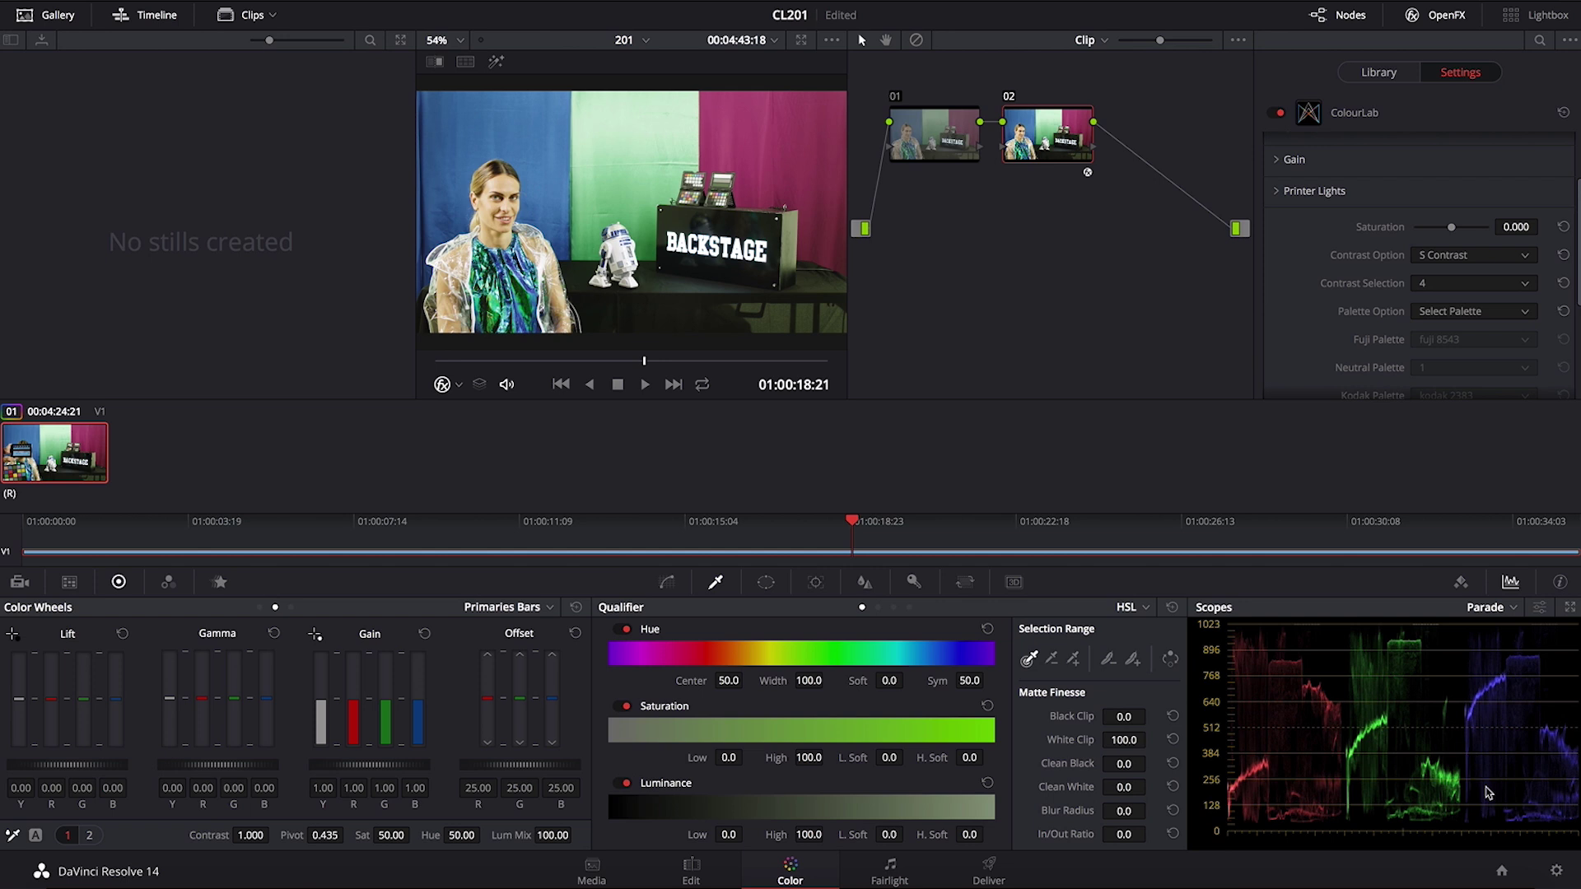
Set ColourLab Contrast Selection back to 2.
{"action": "left_click", "coordinate": [1478, 284]}
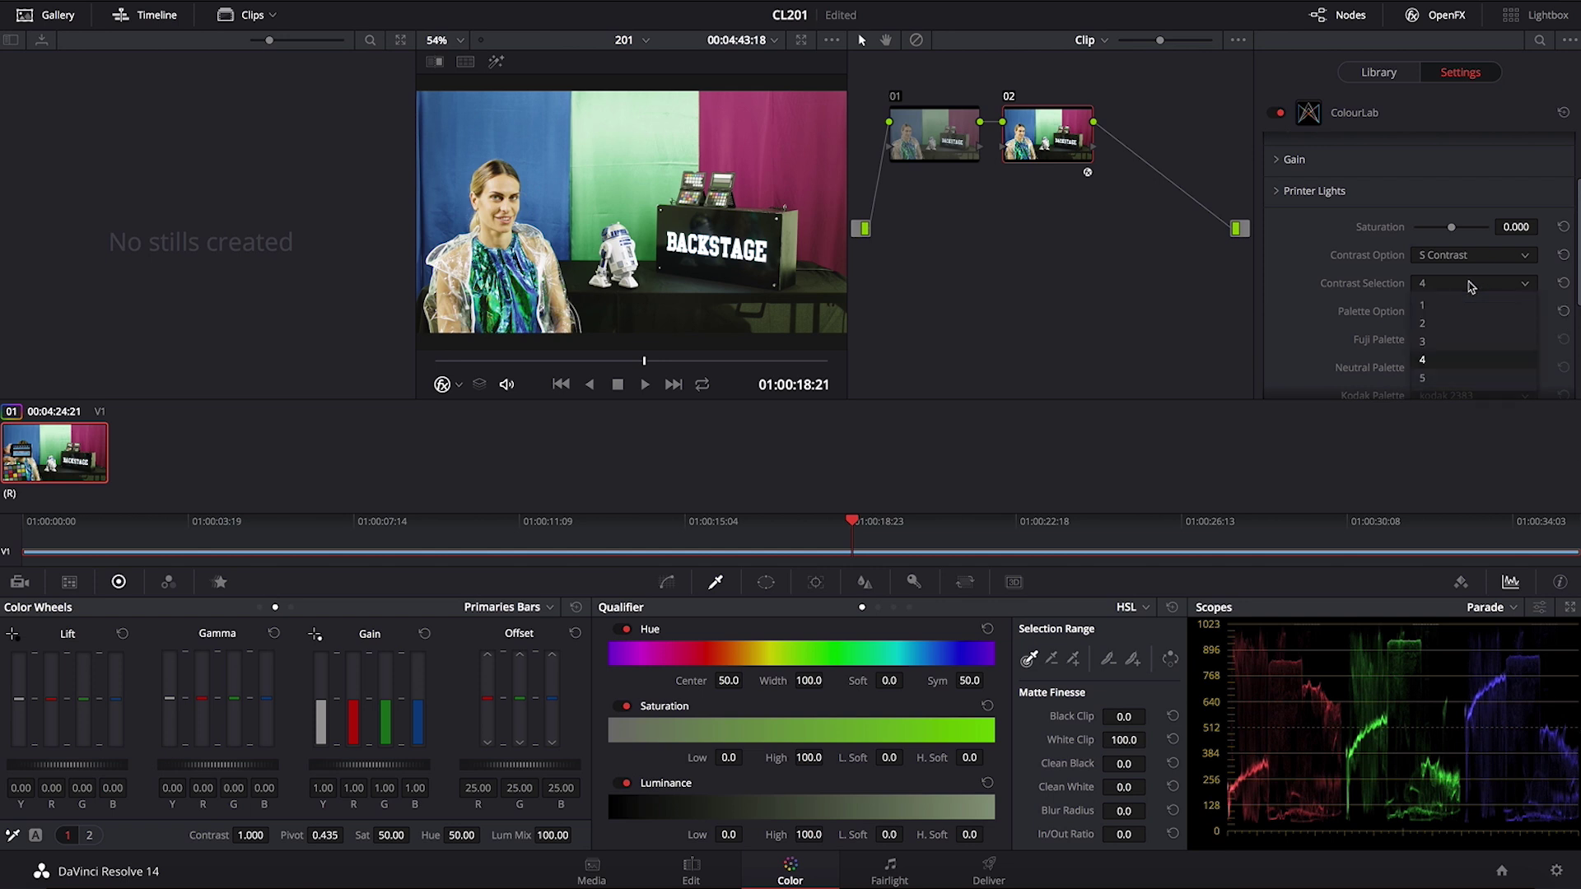
{"action": "left_click", "coordinate": [1472, 323]}
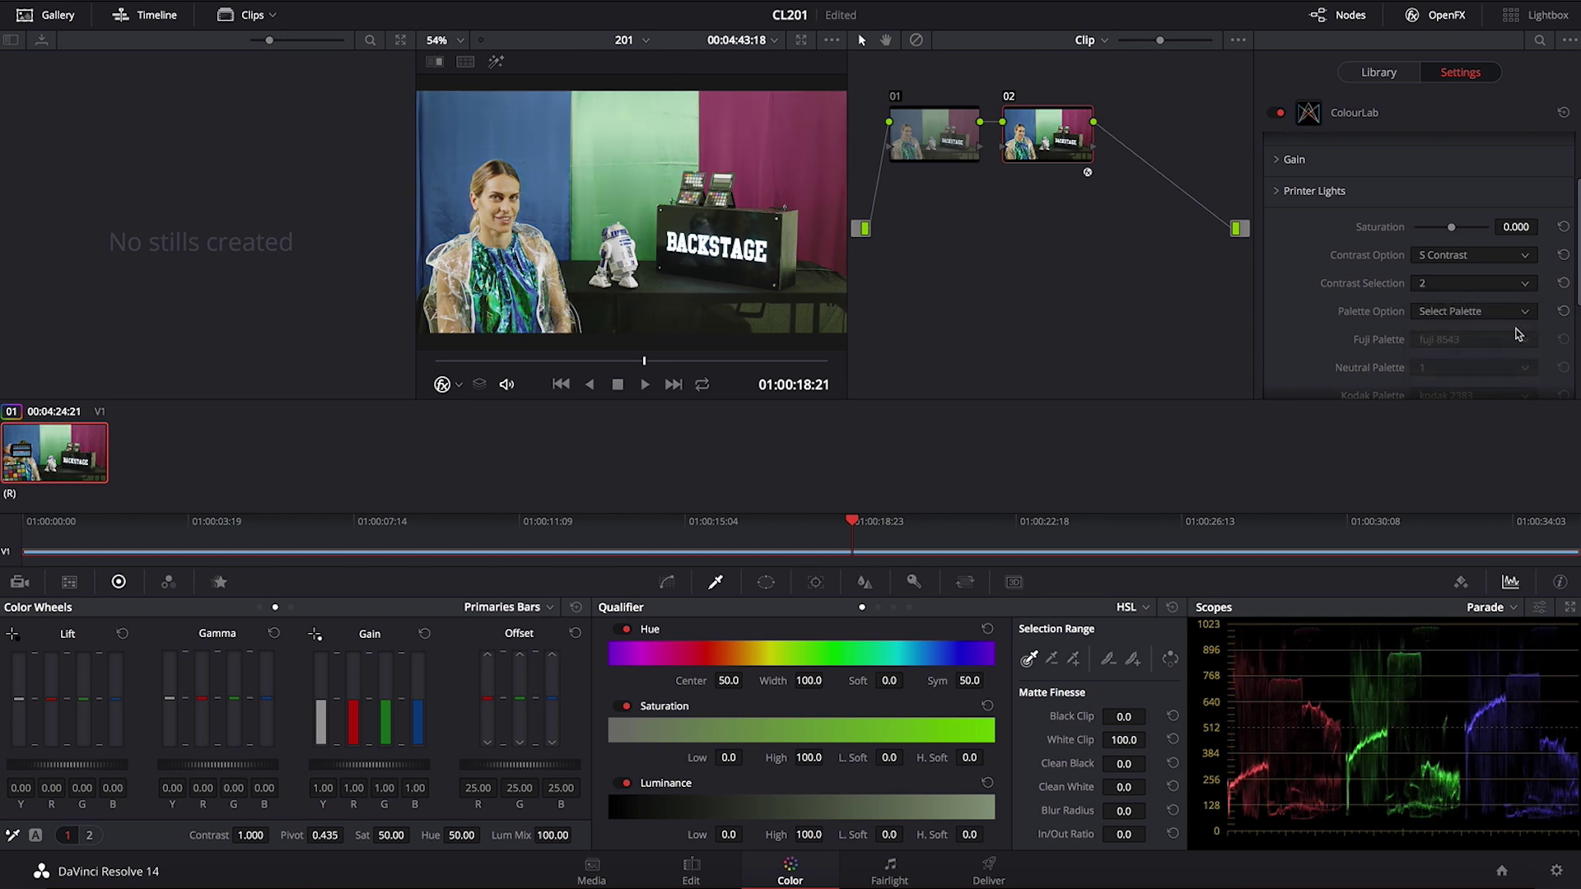
{"action": "left_click_drag", "start_coordinate": [1578, 275], "coordinate": [1574, 228]}
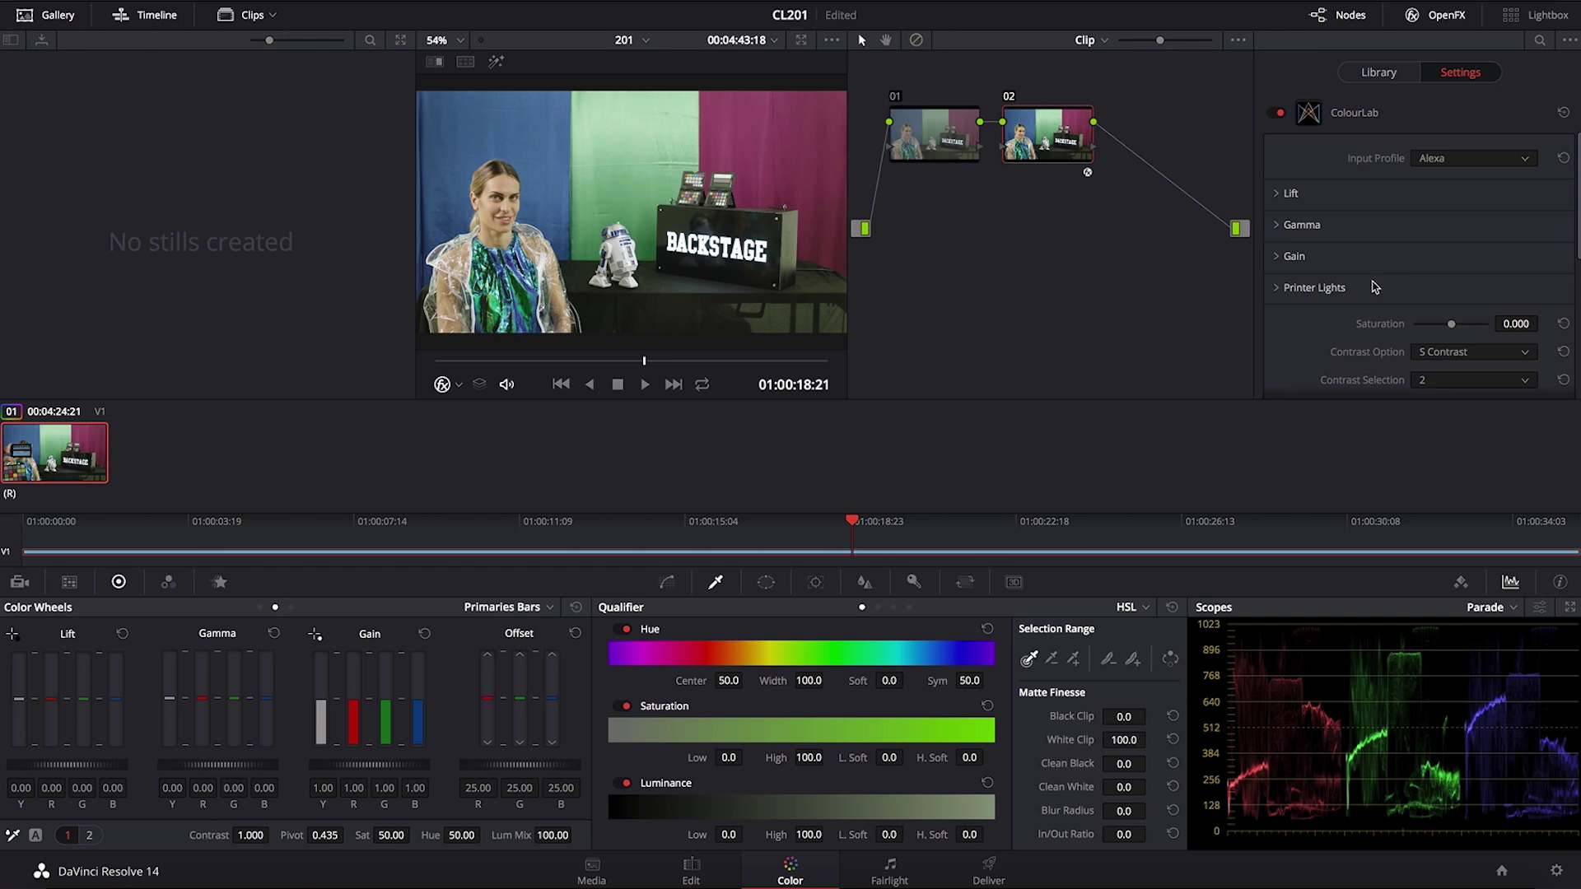
Expand the Lift and Gamma controls and lower ColourLab Lift to -0.067.
{"action": "left_click", "coordinate": [1277, 194]}
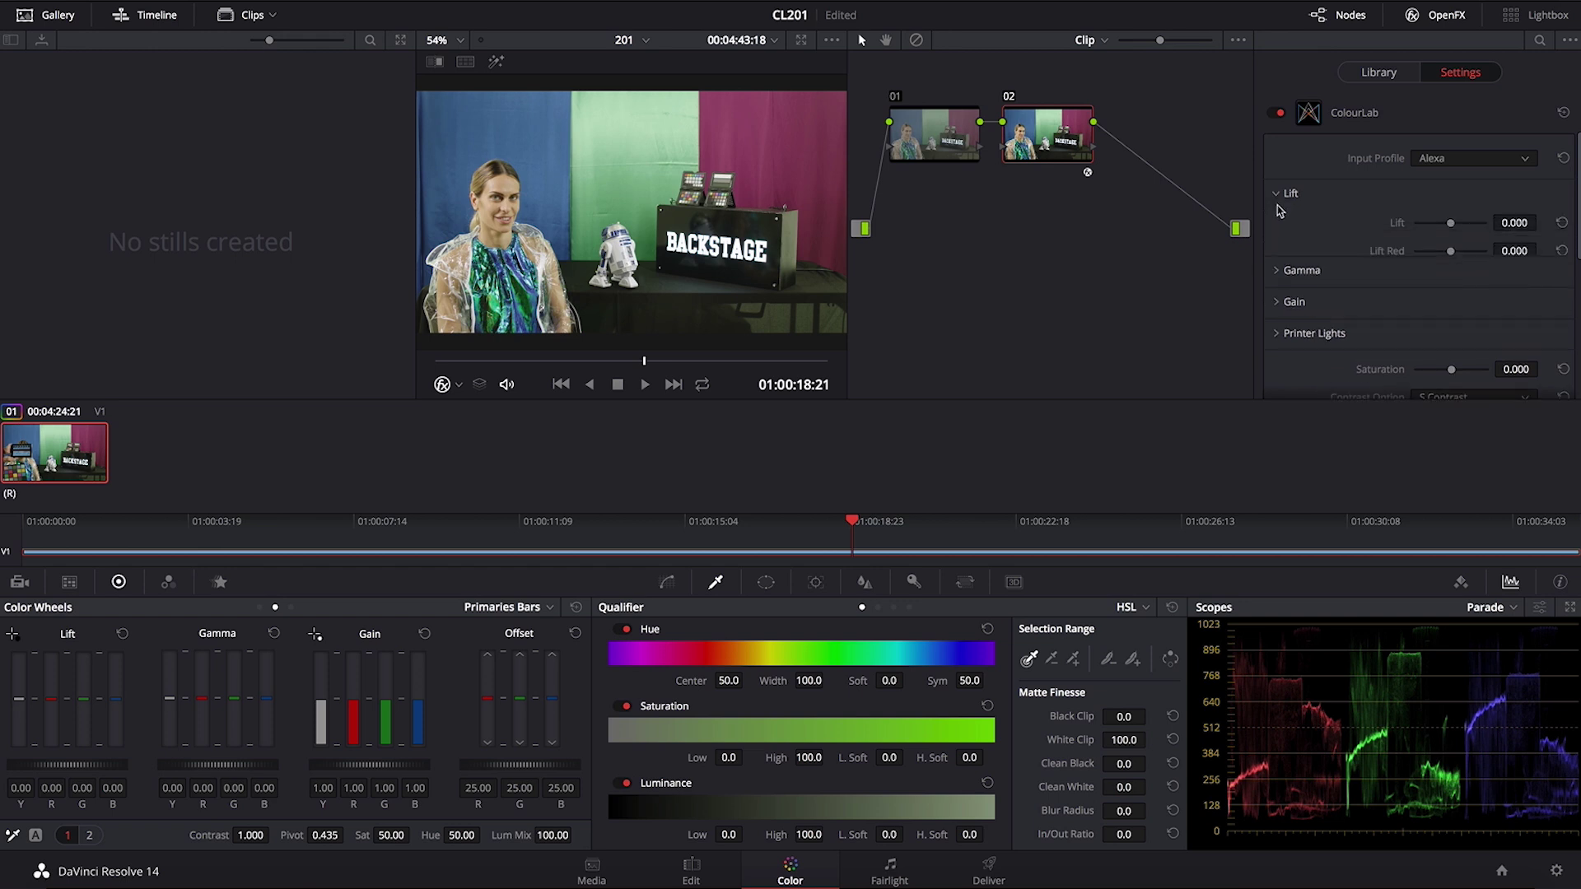
{"action": "scroll", "coordinate": [1318, 264], "scroll_direction": "down", "scroll_amount": 2}
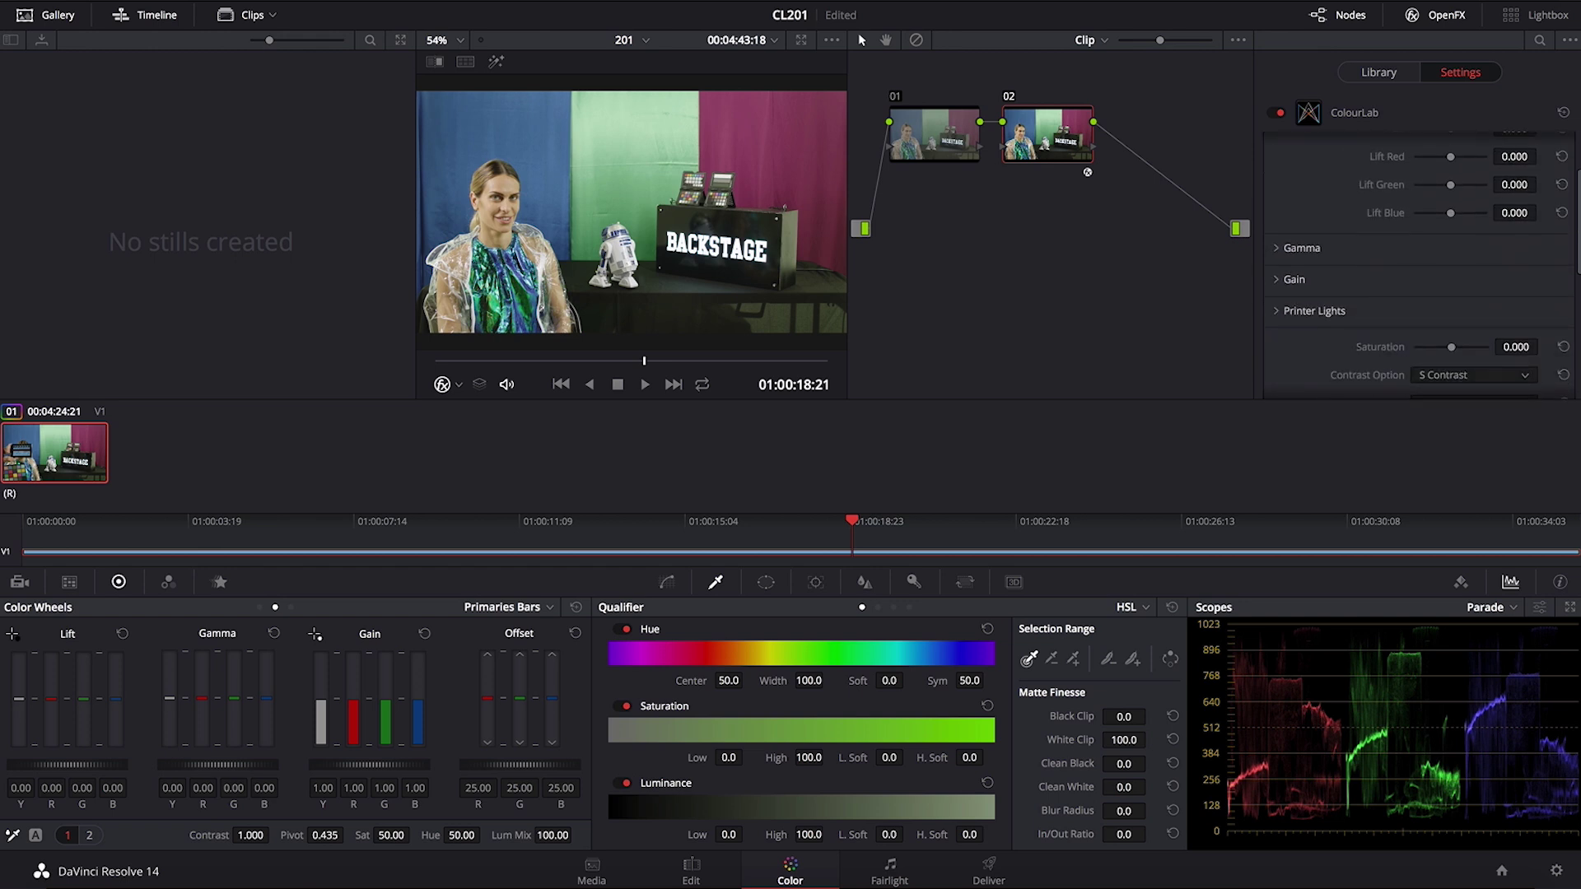
{"action": "left_click", "coordinate": [1277, 239]}
{"action": "left_click_drag", "start_coordinate": [1574, 214], "coordinate": [1573, 181]}
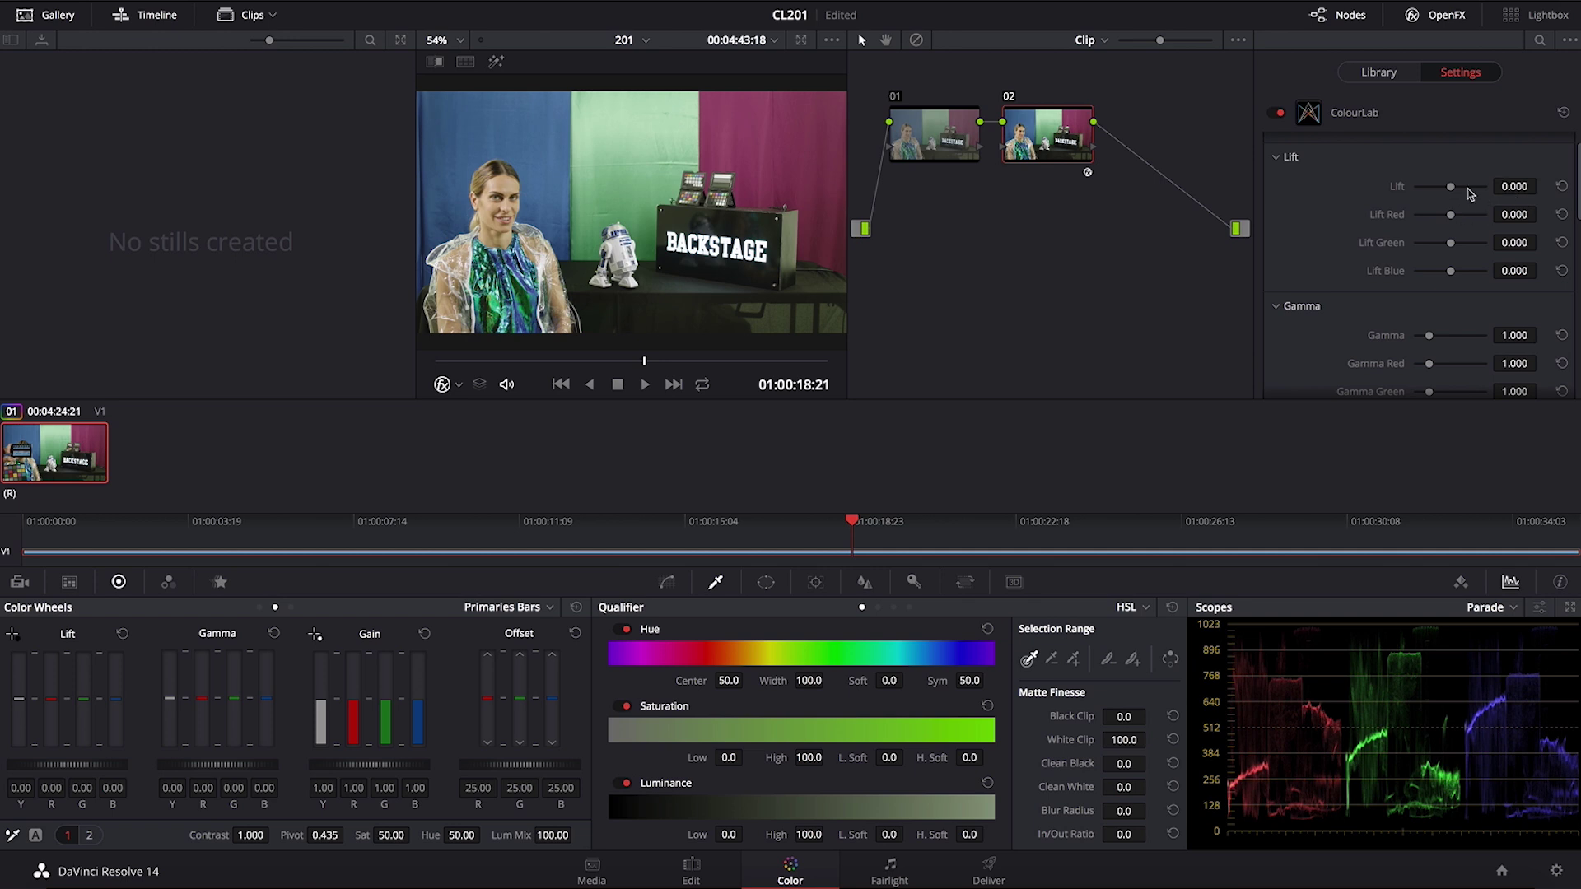
{"action": "scroll", "coordinate": [1540, 187], "scroll_direction": "down", "scroll_amount": 1}
{"action": "scroll", "coordinate": [1539, 187], "scroll_direction": "down", "scroll_amount": 5}
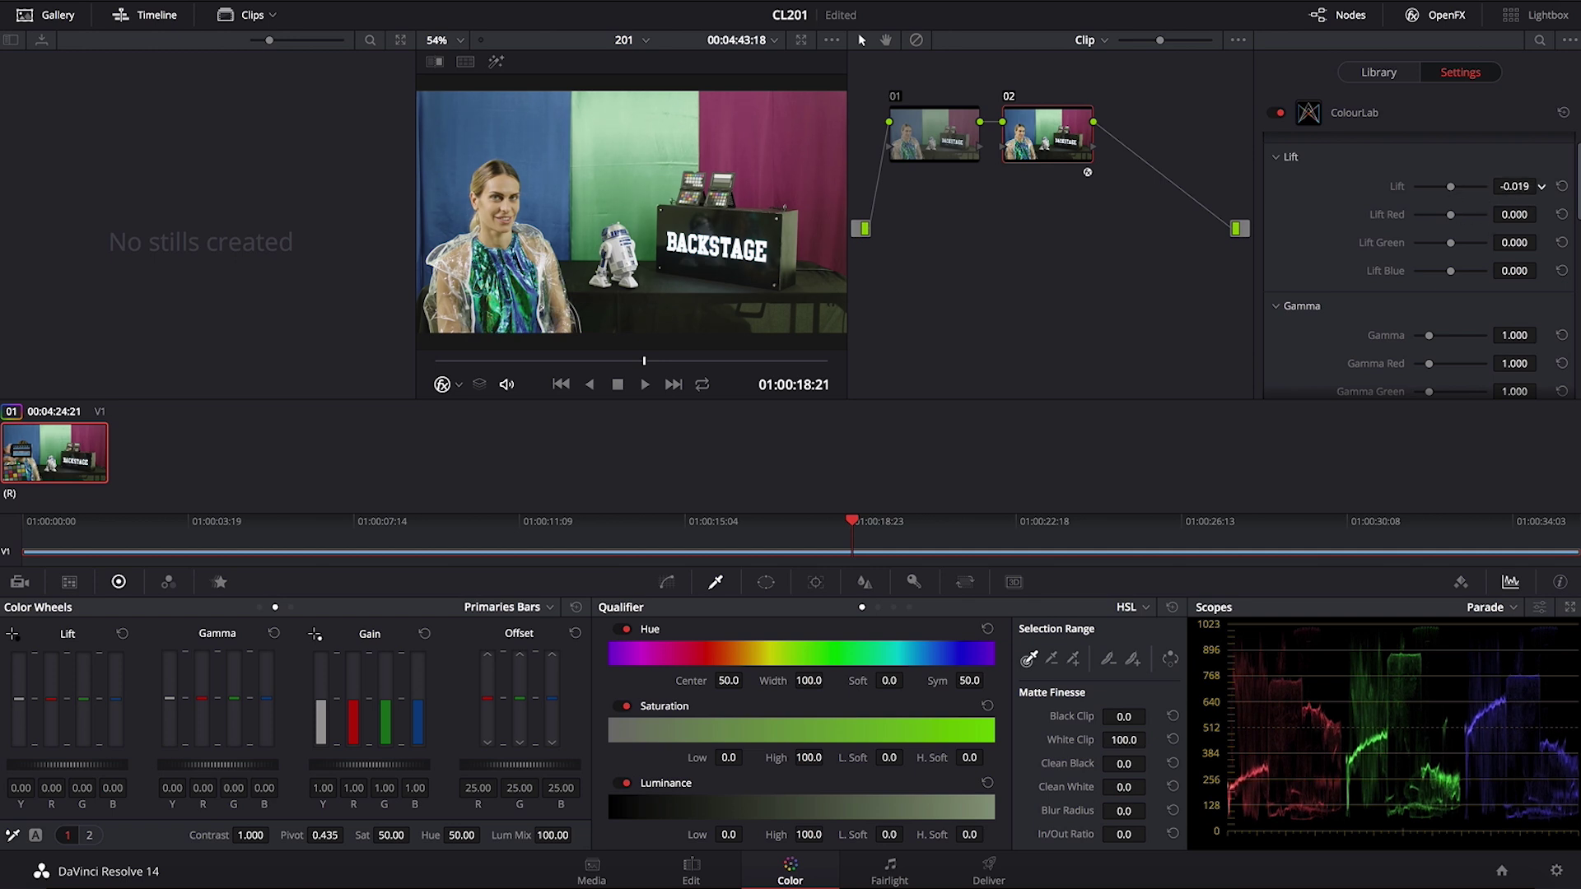
{"action": "scroll", "coordinate": [1539, 187], "scroll_direction": "down", "scroll_amount": 5}
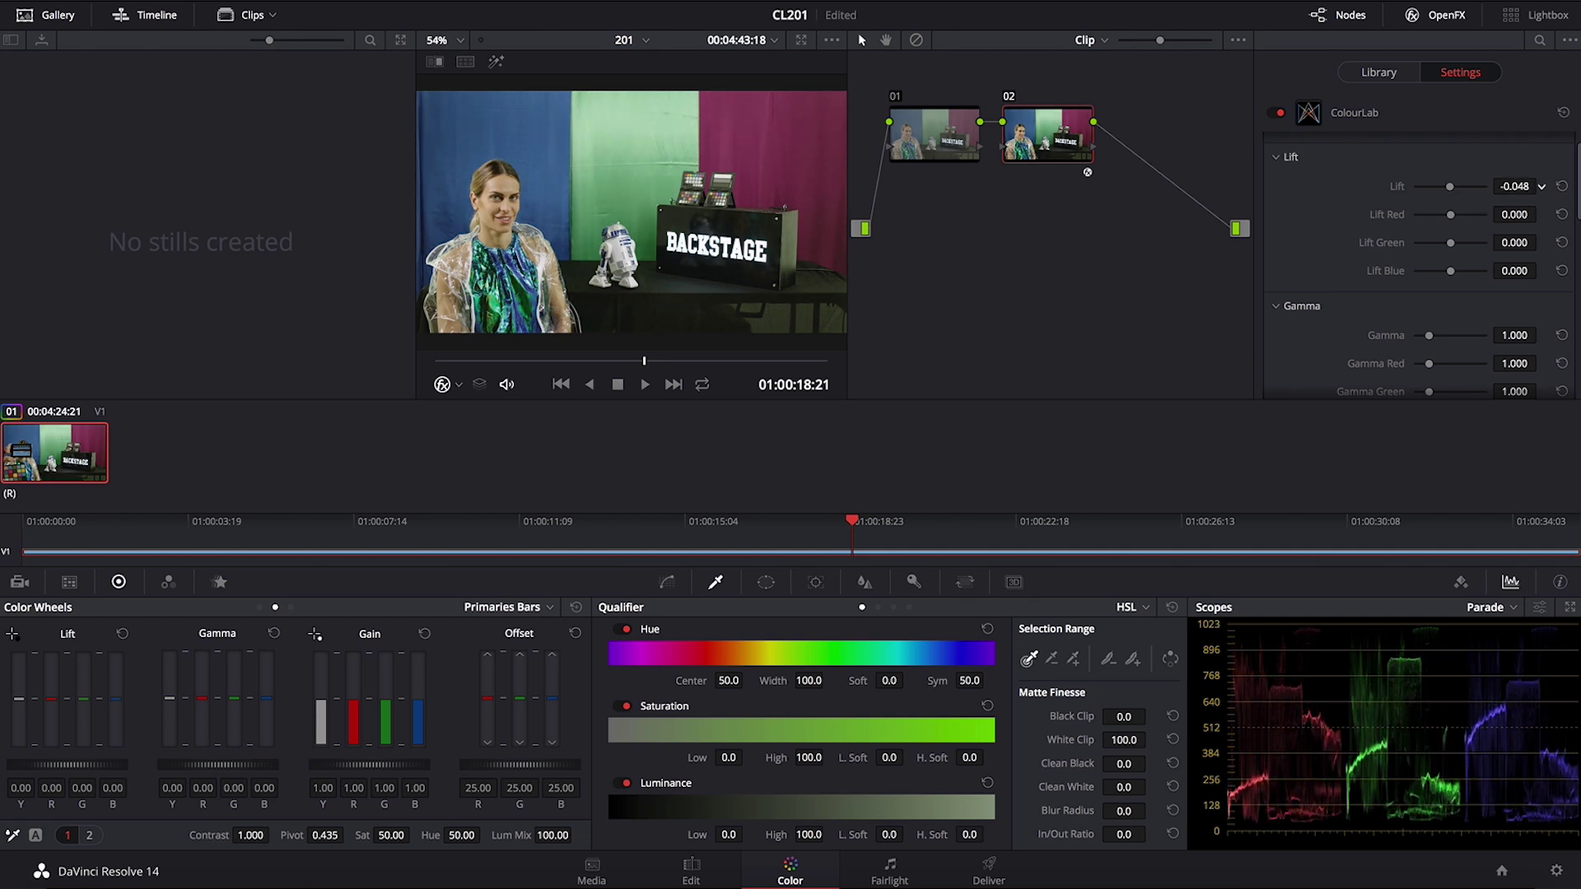
{"action": "scroll", "coordinate": [1540, 187], "scroll_direction": "down", "scroll_amount": 2}
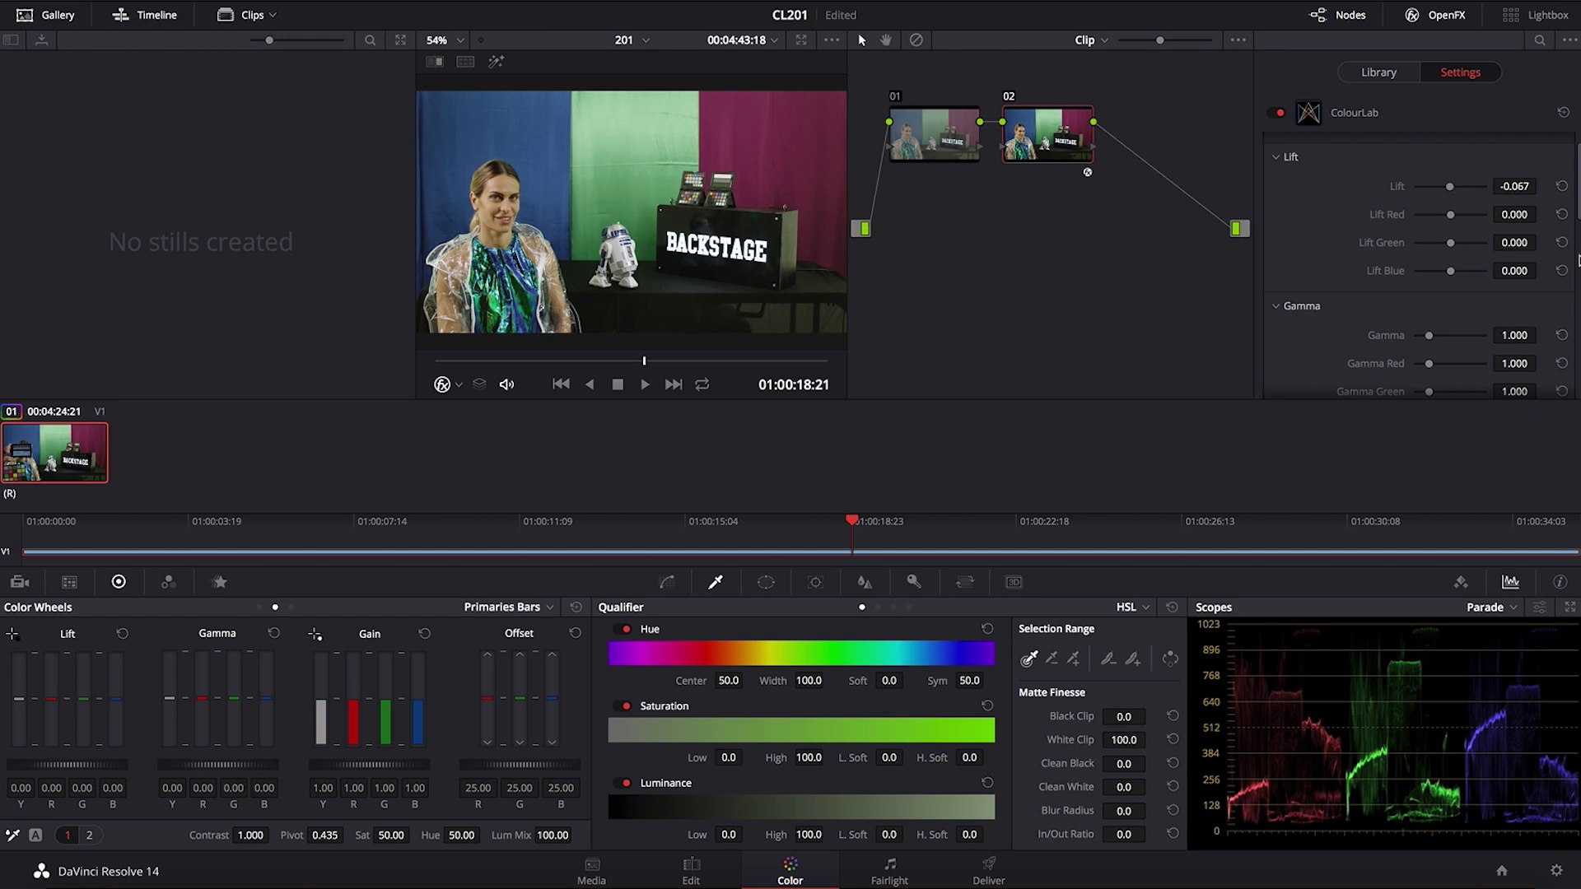
{"action": "scroll", "coordinate": [1577, 191], "scroll_direction": "down", "scroll_amount": 8}
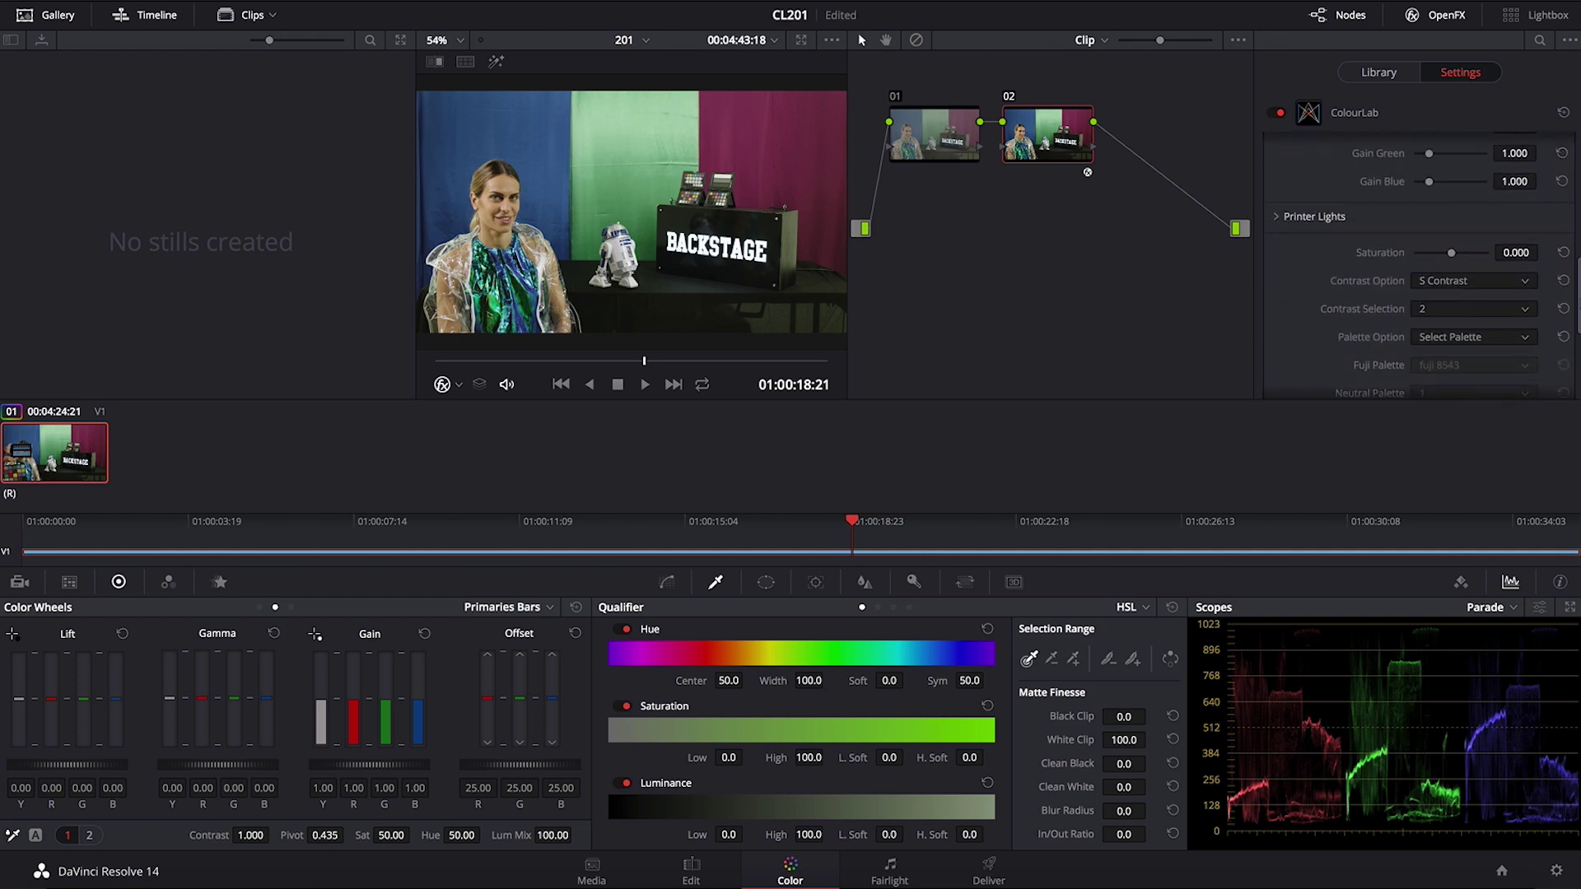
Raise Gain Blue to 1.068, review full screen, and set Saturation to 0.029.
{"action": "scroll", "coordinate": [1564, 306], "scroll_direction": "up", "scroll_amount": 2}
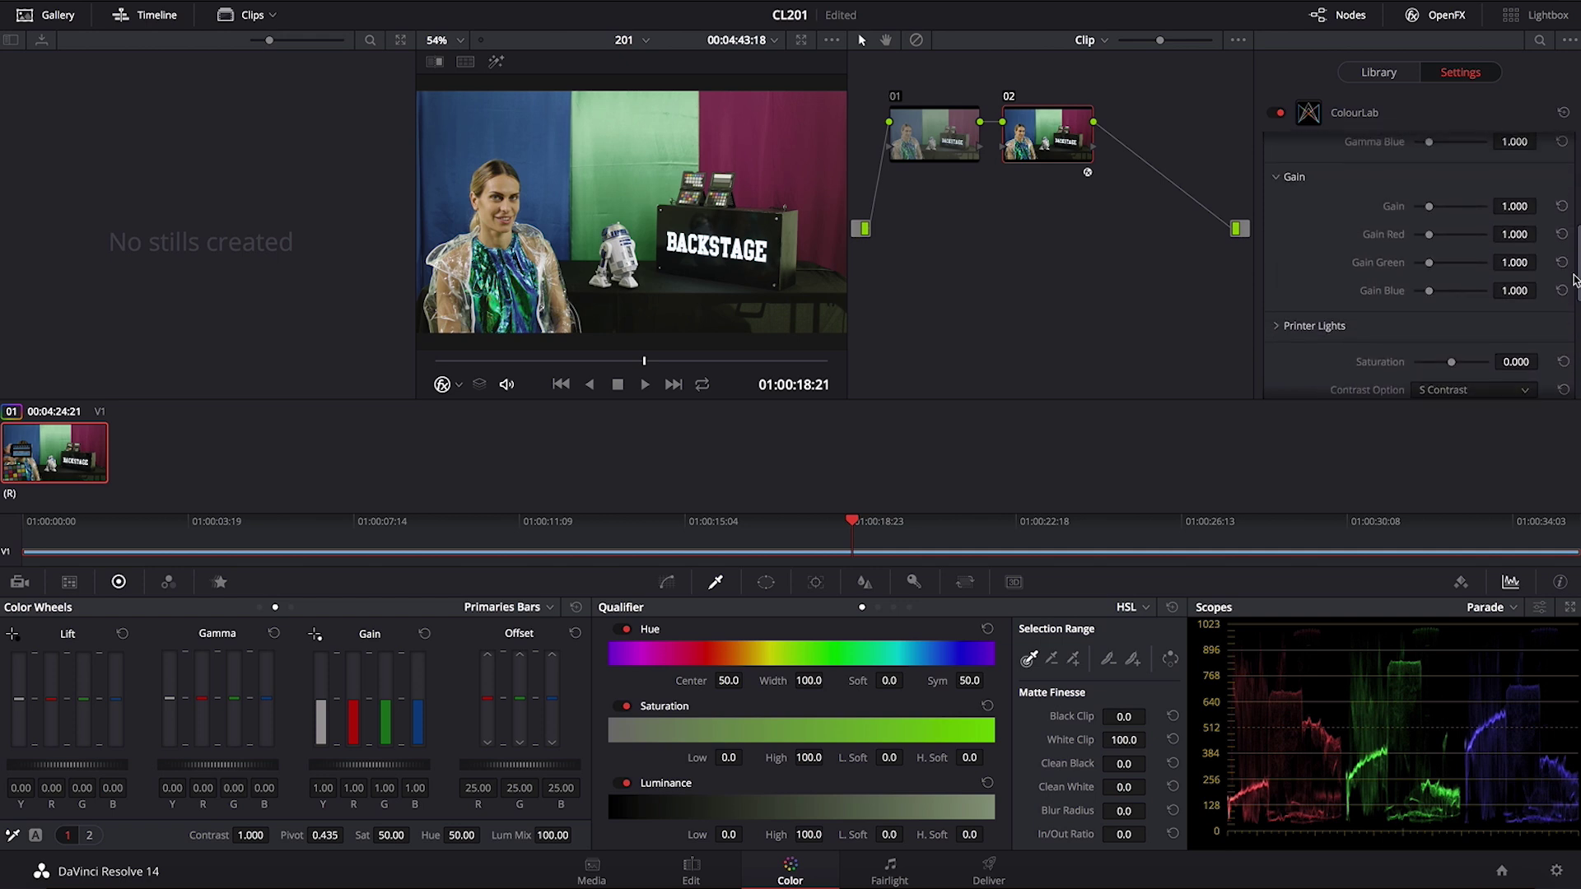
{"action": "left_click_drag", "start_coordinate": [1538, 295], "coordinate": [1513, 292]}
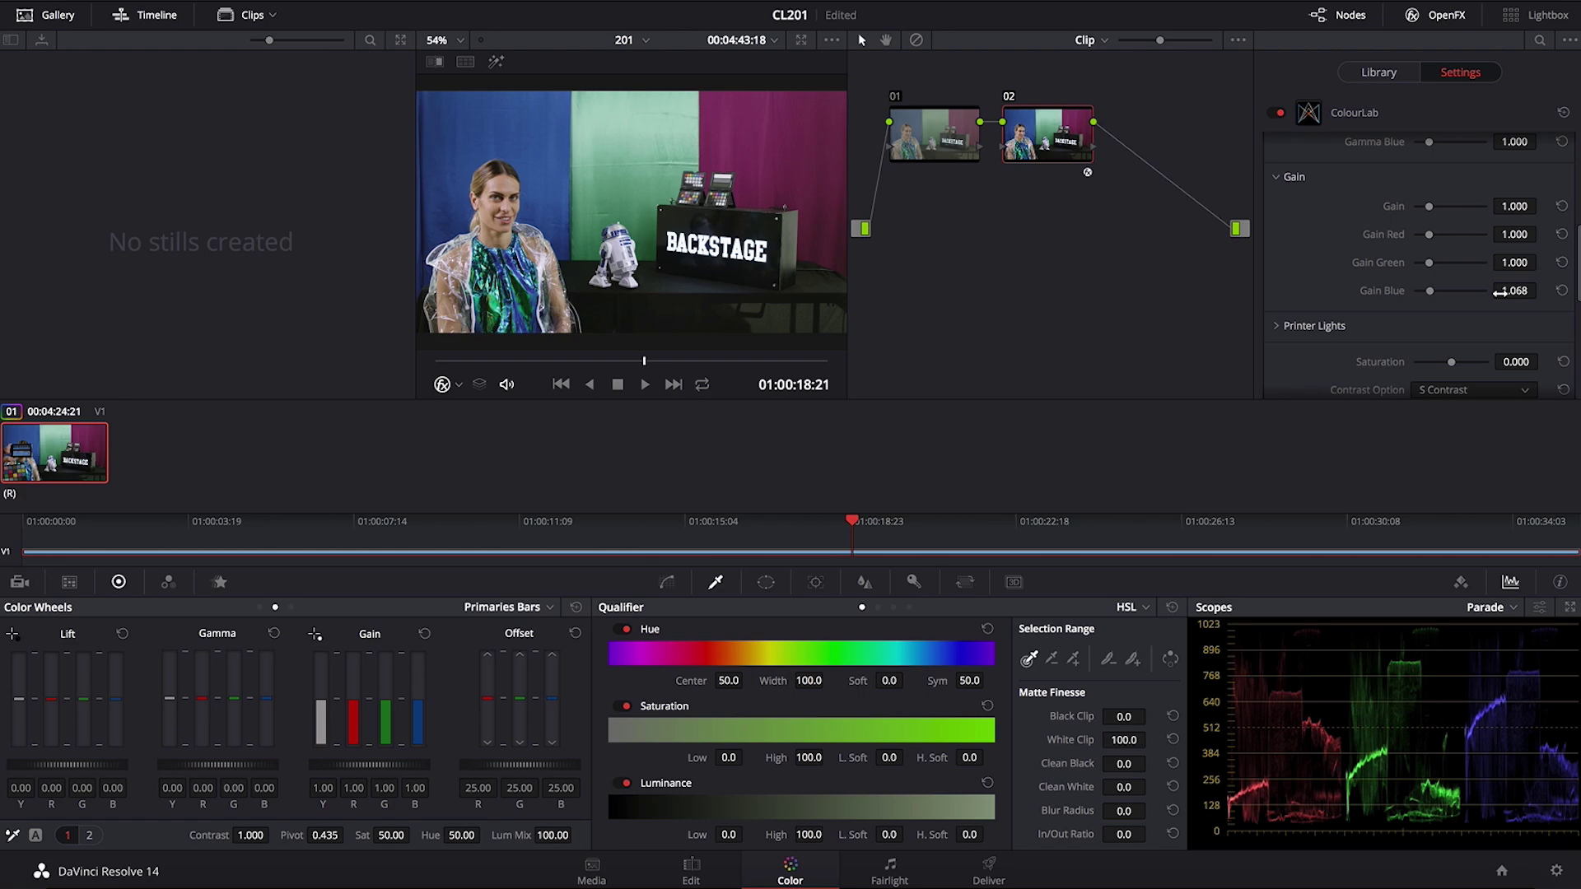
{"action": "key", "text": "ctrl+f"}
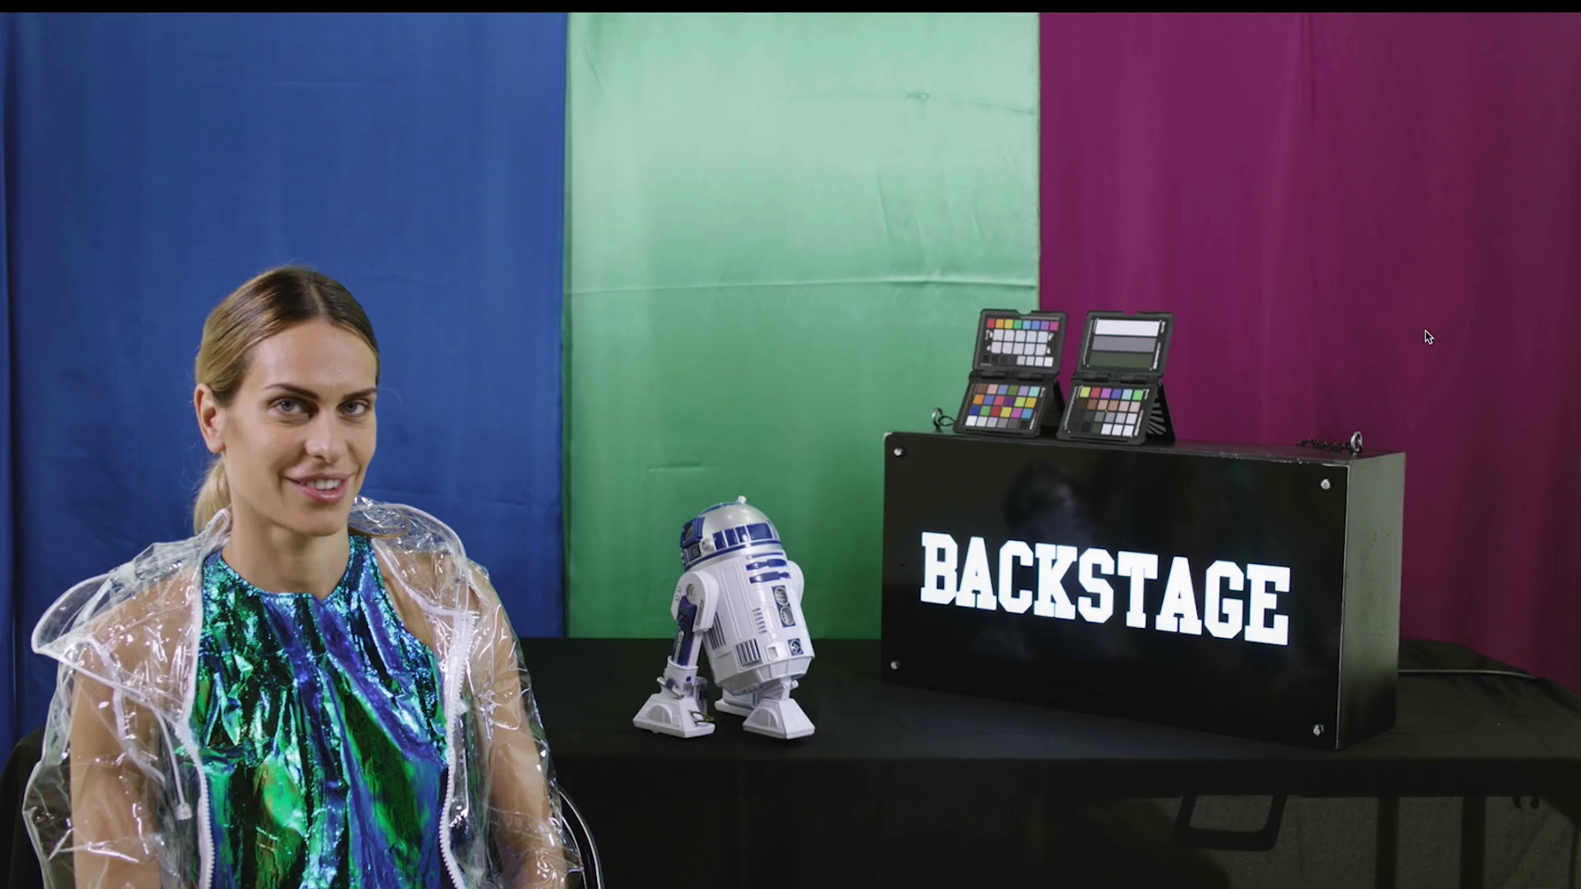
{"action": "key", "text": "ctrl+f"}
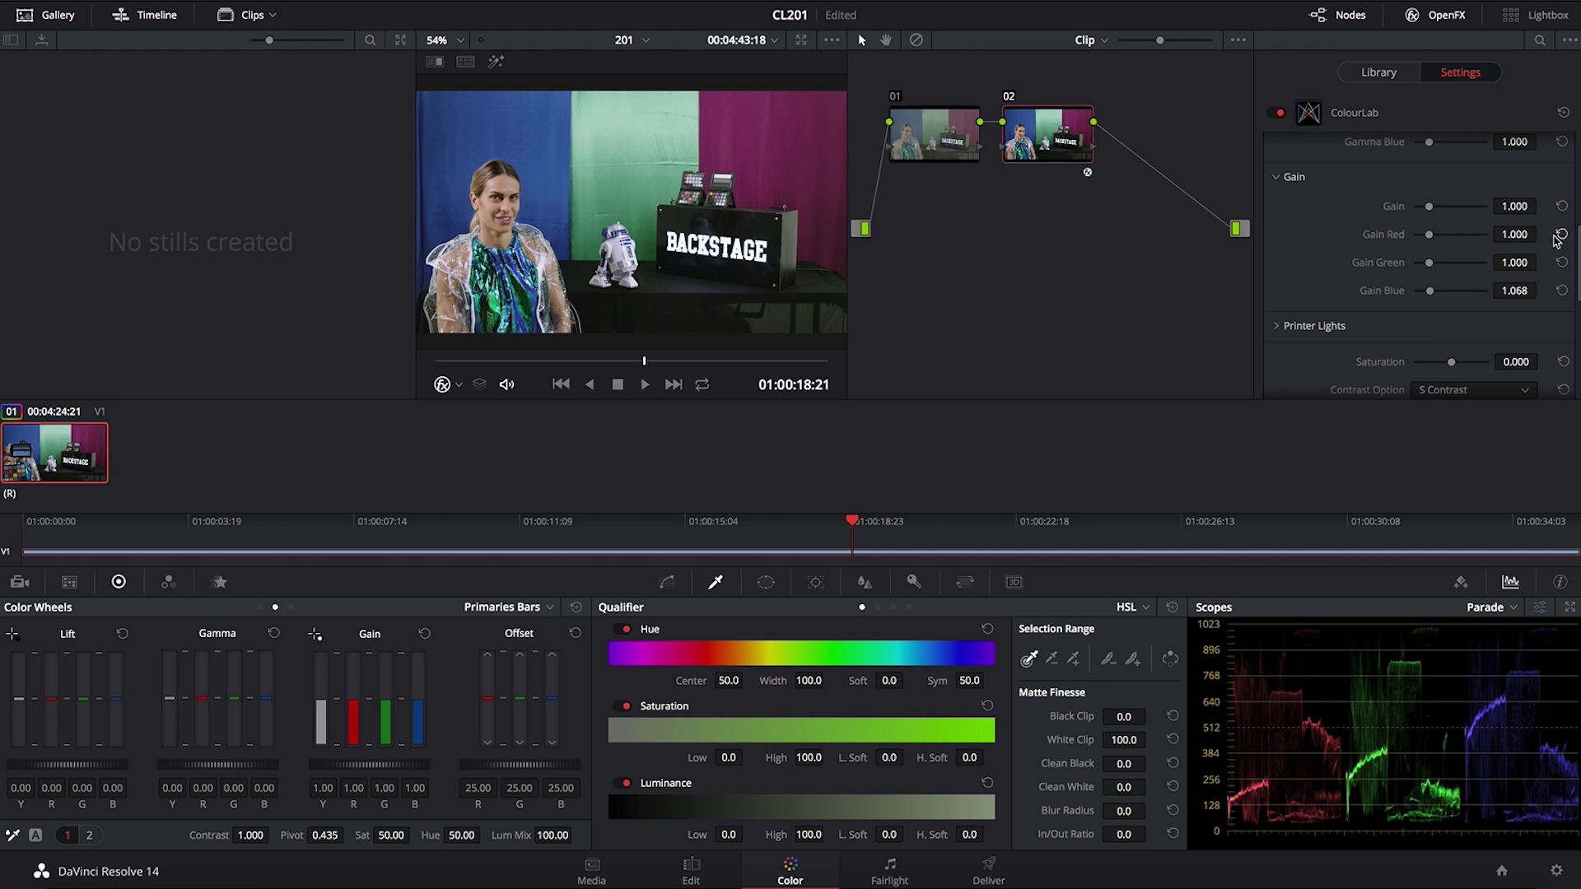
{"action": "scroll", "coordinate": [1556, 234], "scroll_direction": "down", "scroll_amount": 3}
{"action": "scroll", "coordinate": [1511, 280], "scroll_direction": "down", "scroll_amount": 1}
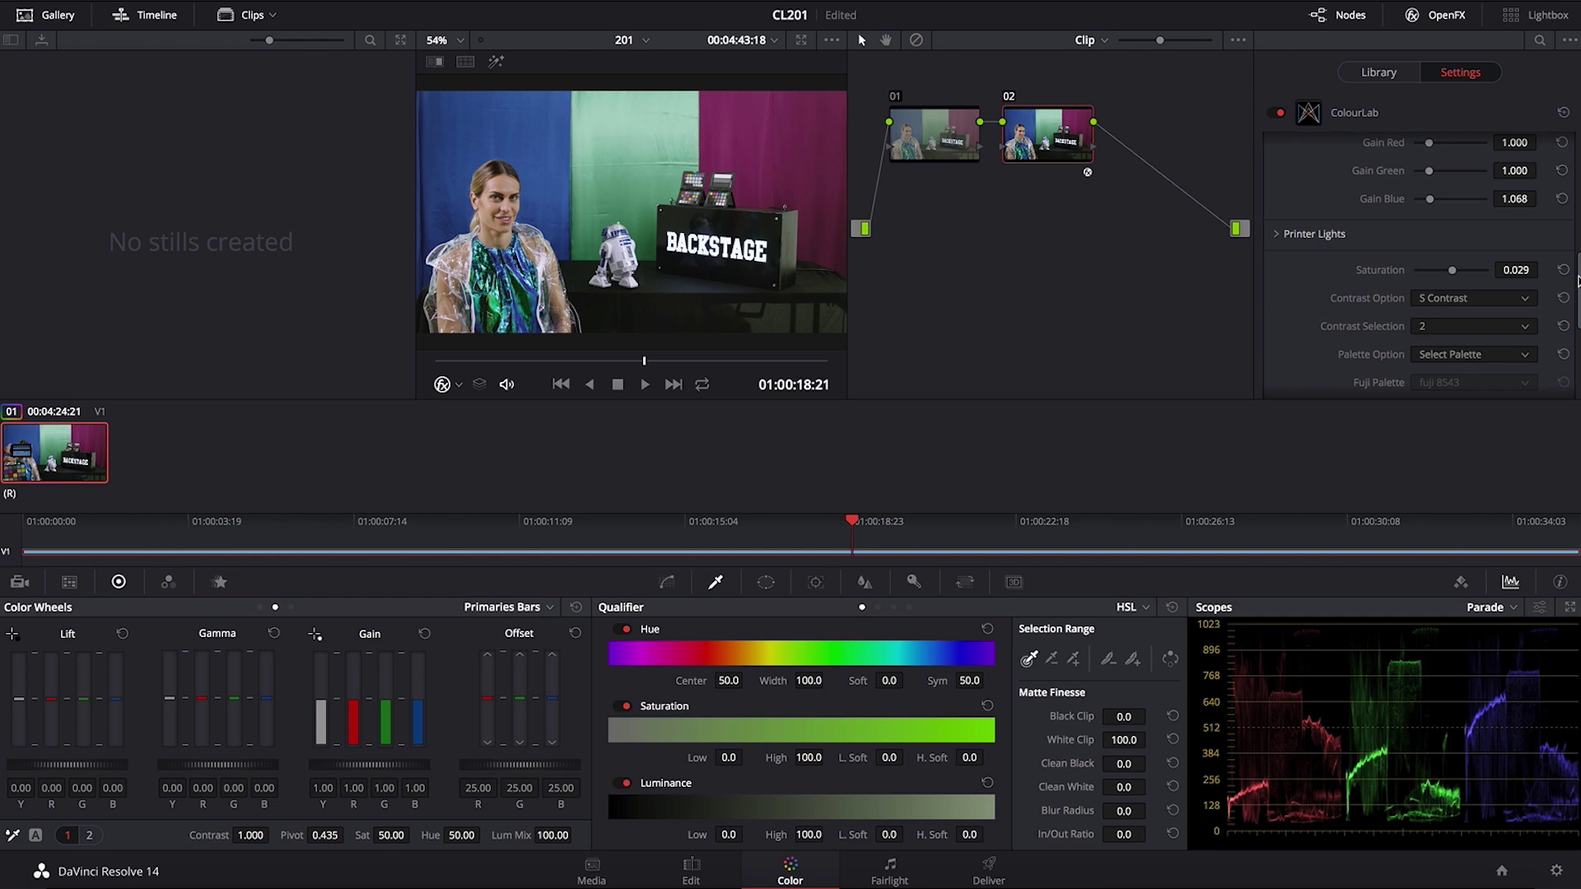
Reset ColourLab Contrast Option, Gain Blue (1.000) and Saturation (0.000) to defaults.
{"action": "left_click", "coordinate": [1563, 298]}
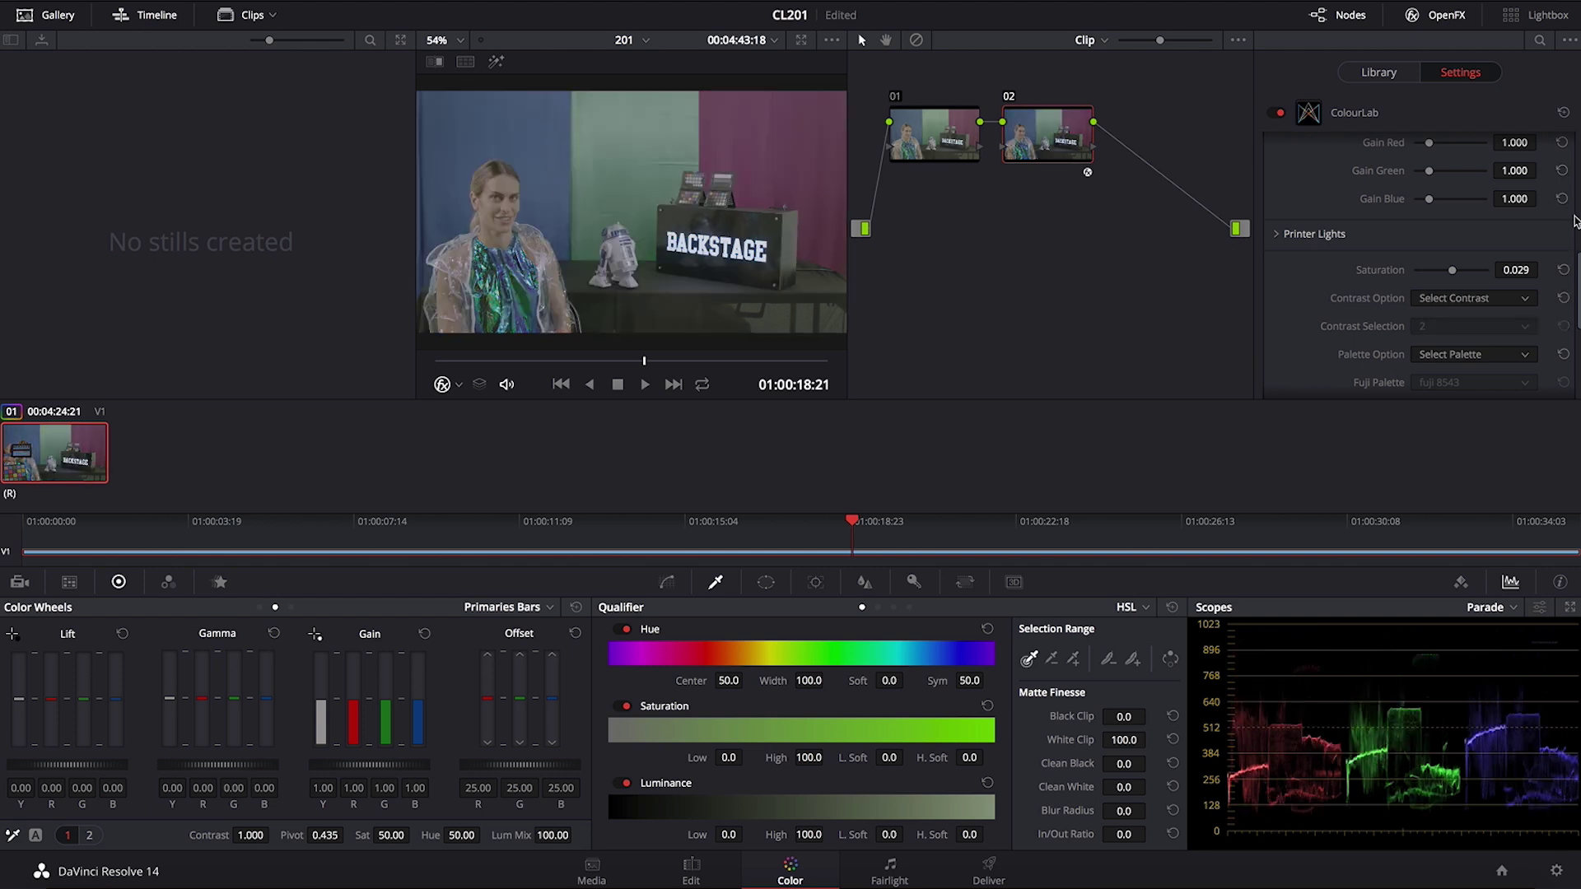
{"action": "scroll", "coordinate": [1573, 289], "scroll_direction": "up", "scroll_amount": 3}
{"action": "scroll", "coordinate": [1416, 263], "scroll_direction": "up", "scroll_amount": 5}
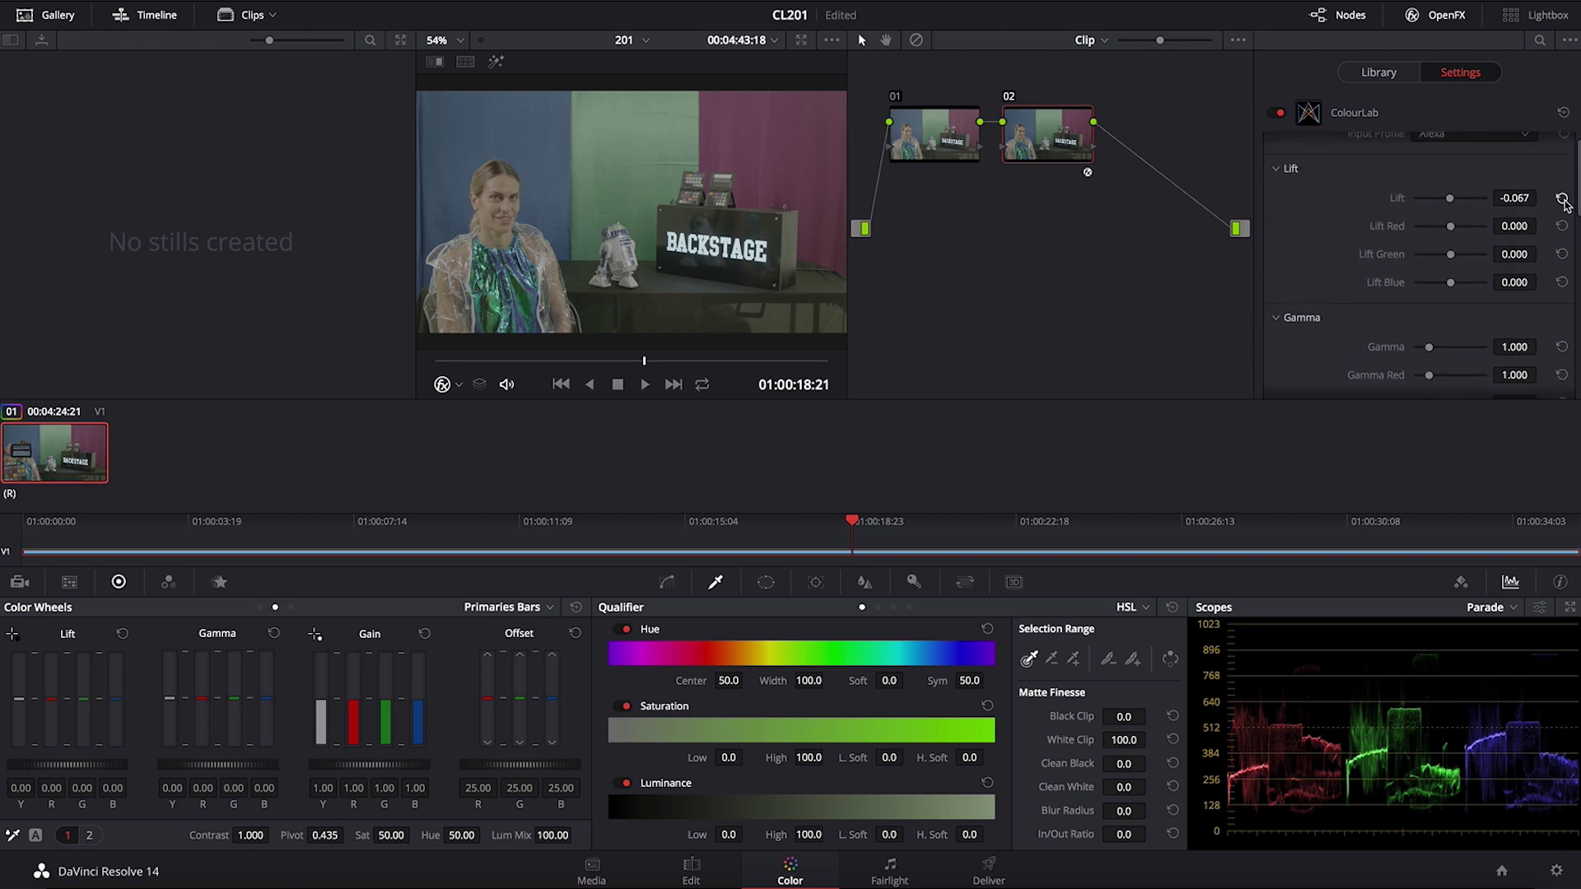
{"action": "left_click_drag", "start_coordinate": [1574, 201], "coordinate": [1575, 309]}
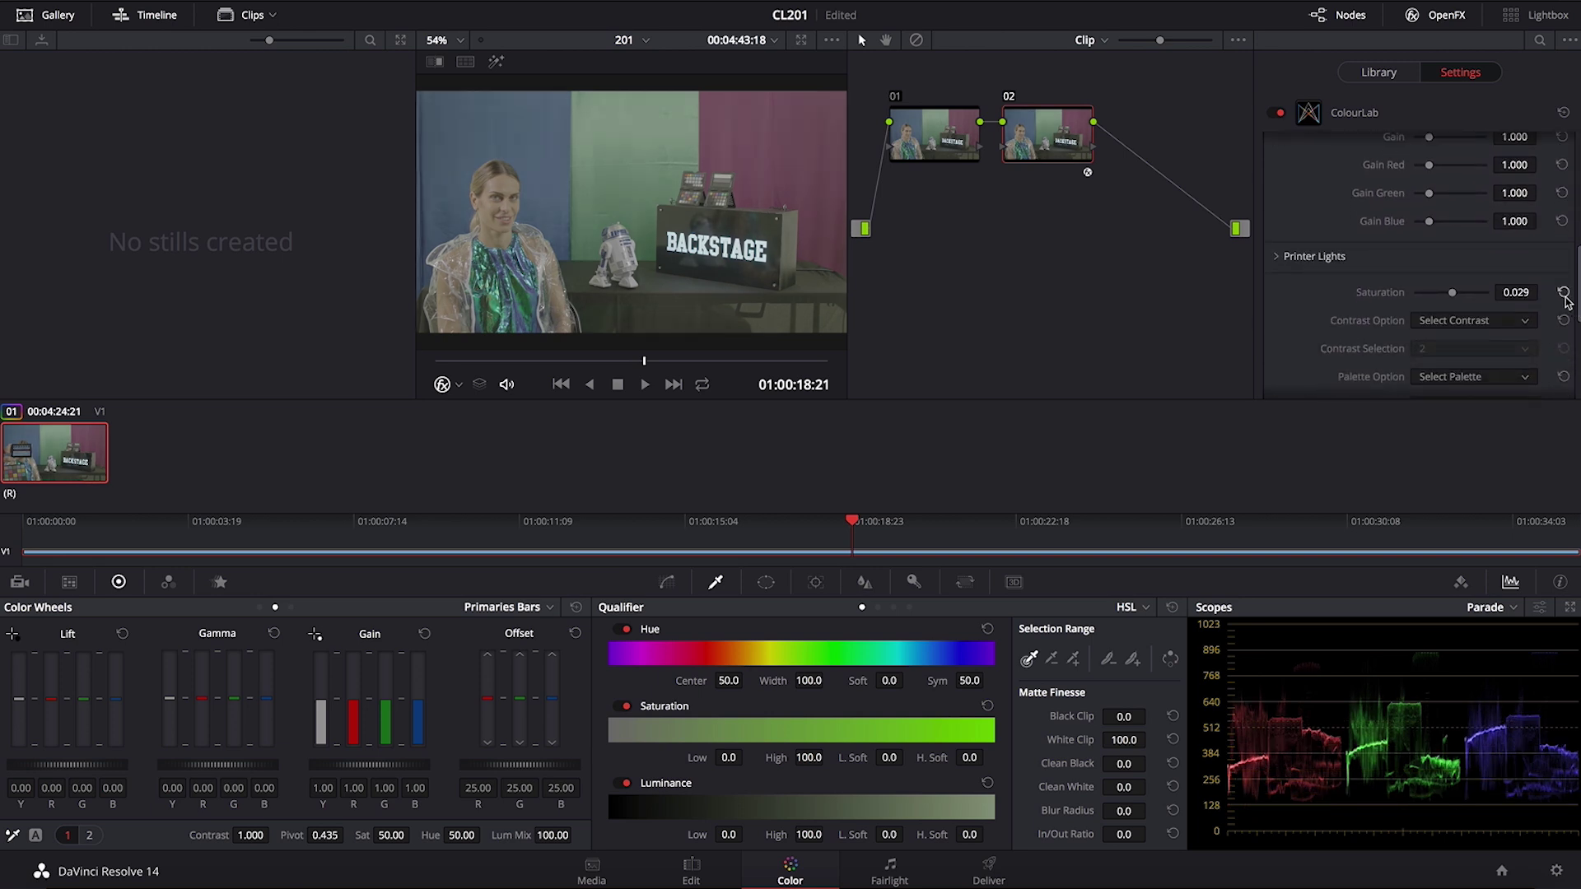
{"action": "left_click", "coordinate": [1562, 292]}
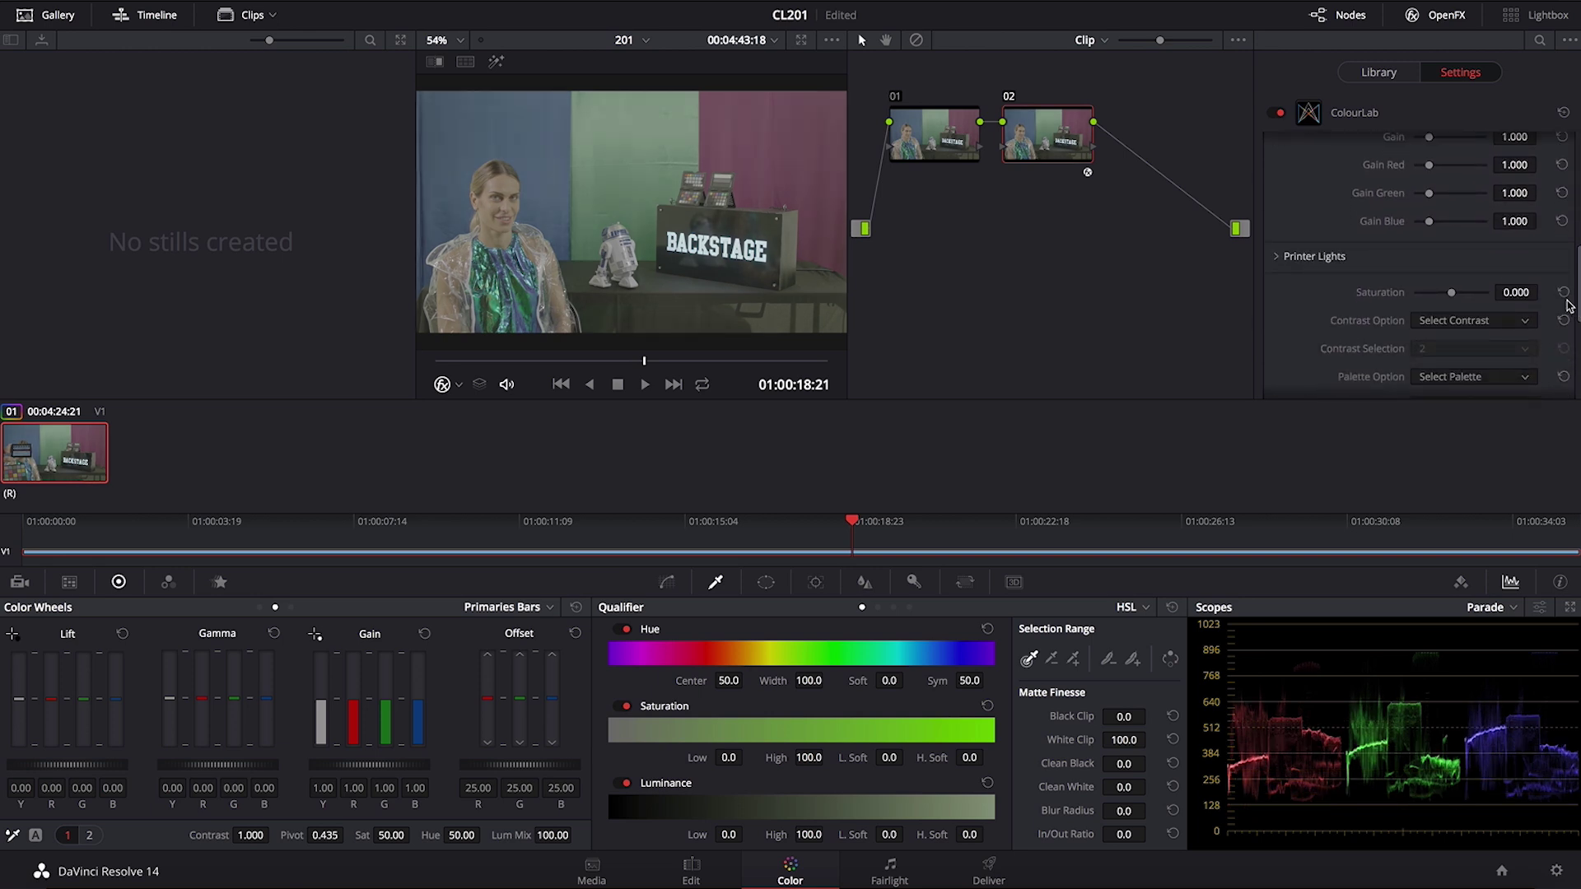
{"action": "left_click", "coordinate": [1522, 324]}
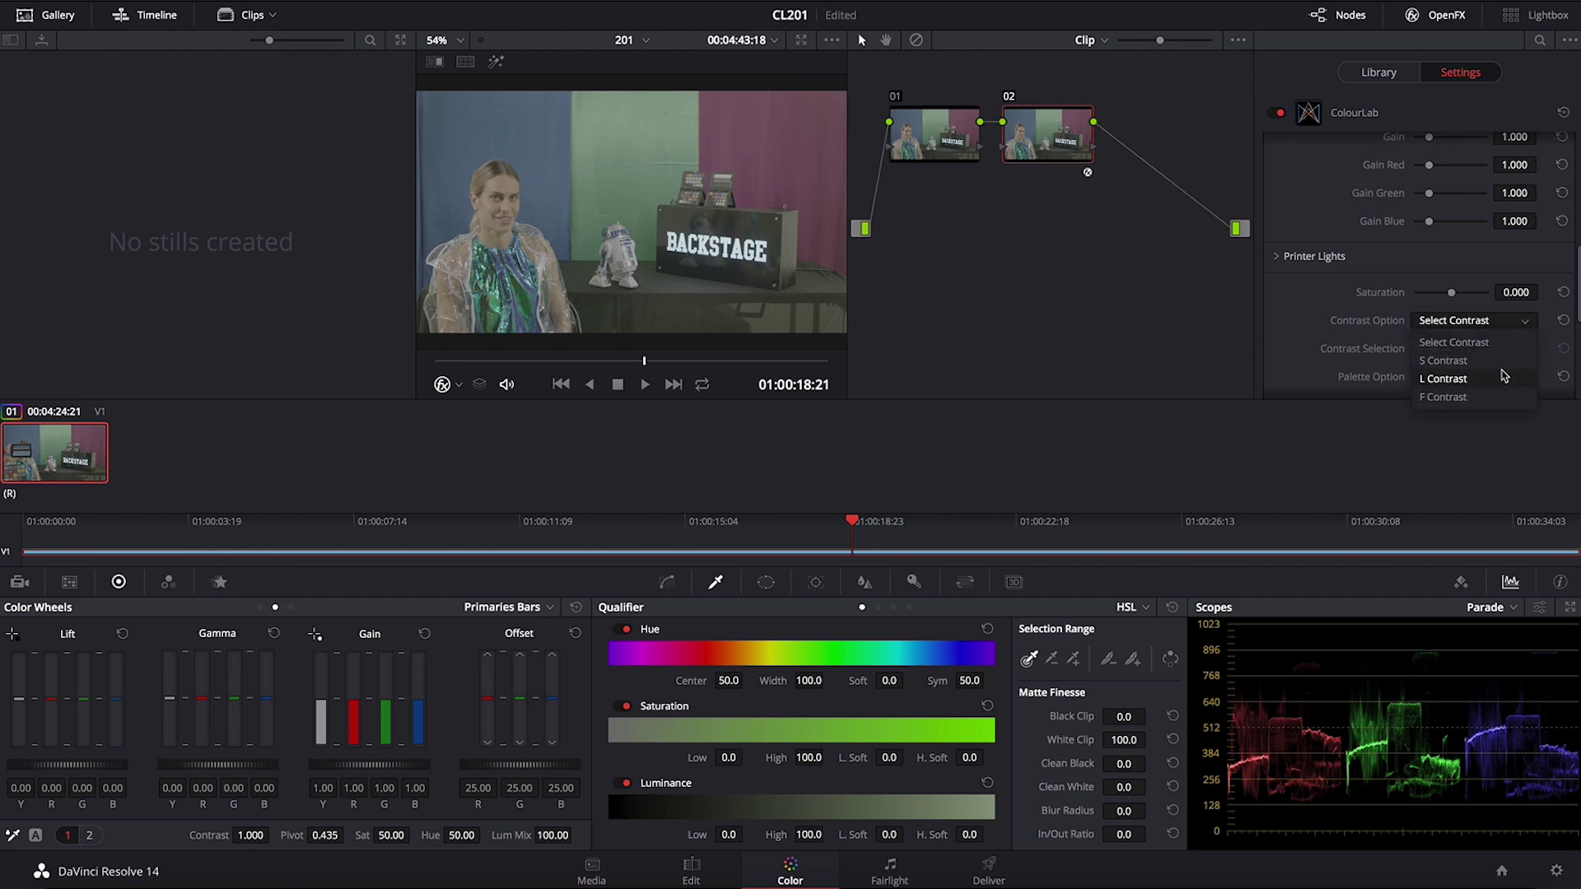
Set ColourLab Contrast Option to L Contrast with Contrast Selection 3.
{"action": "left_click", "coordinate": [1503, 378]}
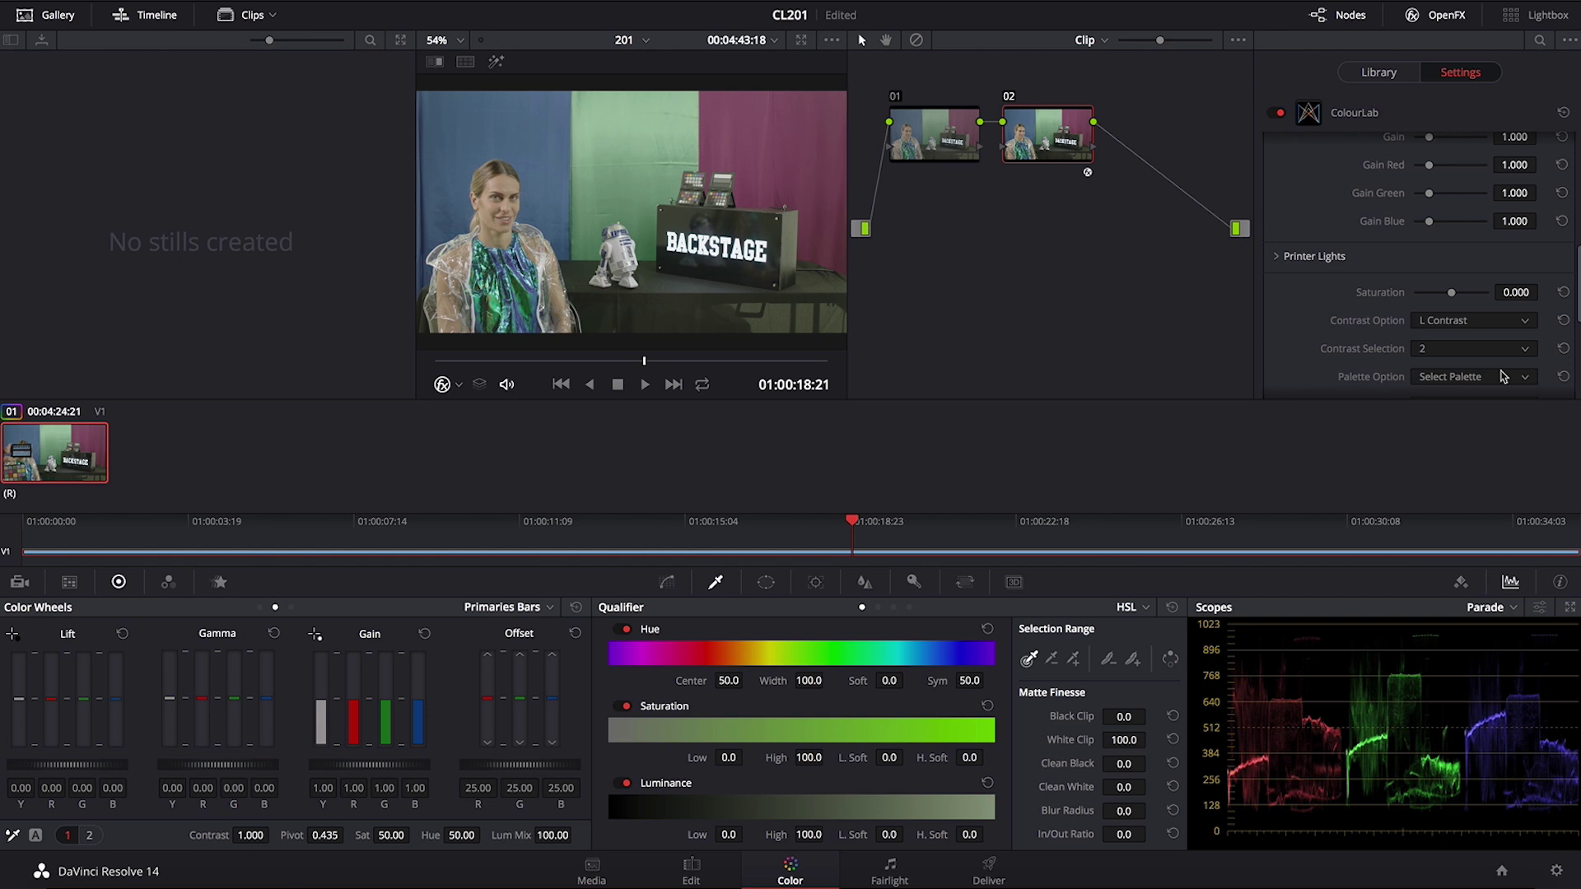
{"action": "left_click", "coordinate": [1517, 323]}
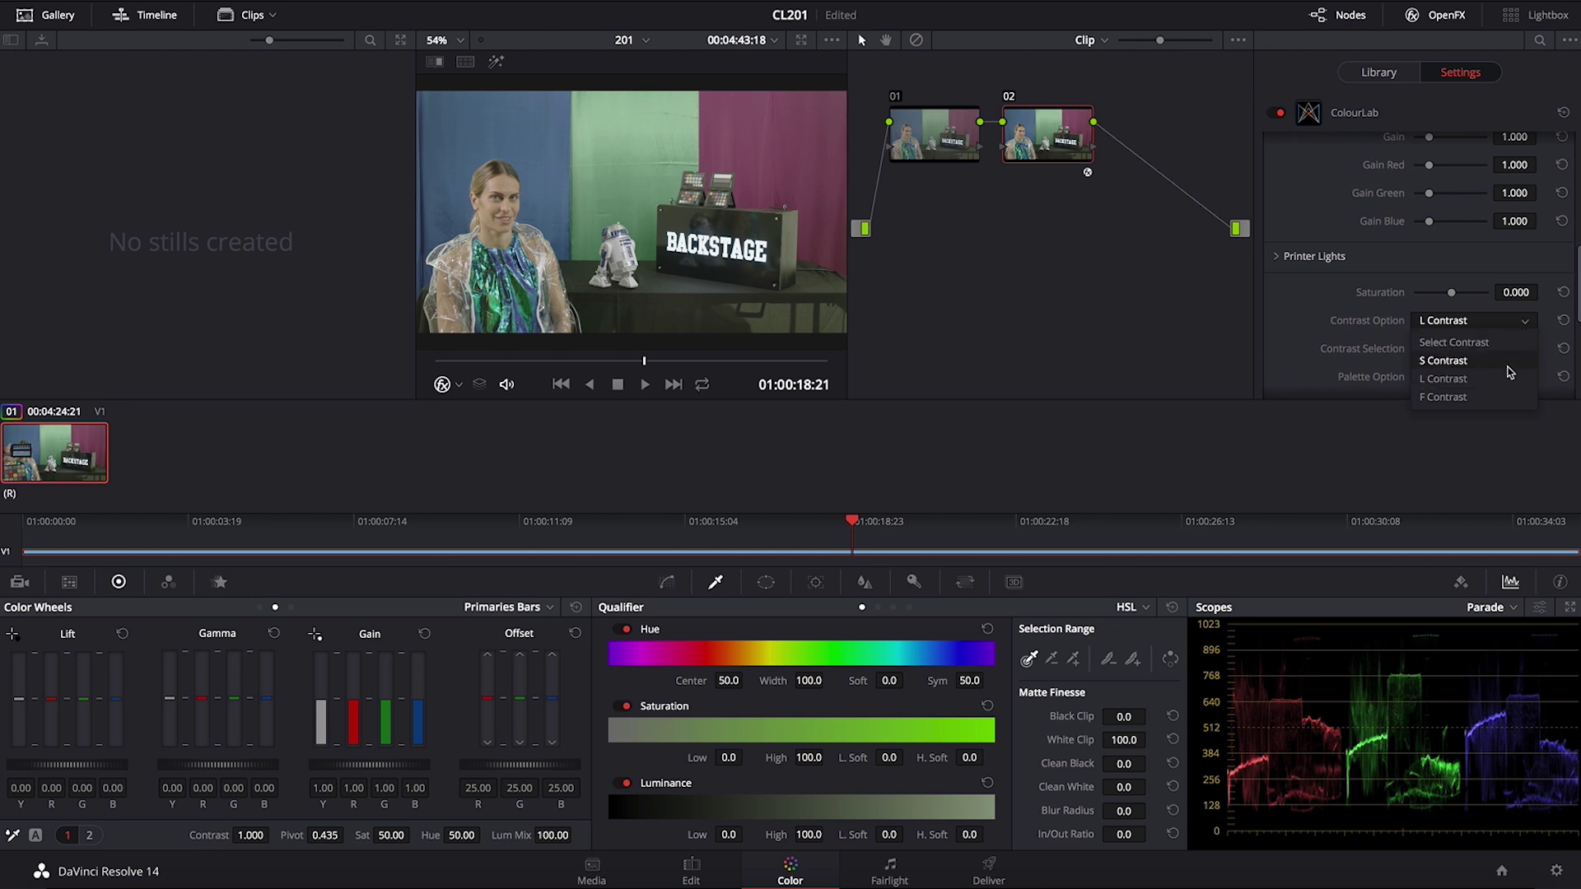
{"action": "left_click", "coordinate": [1510, 380]}
{"action": "left_click", "coordinate": [1525, 352]}
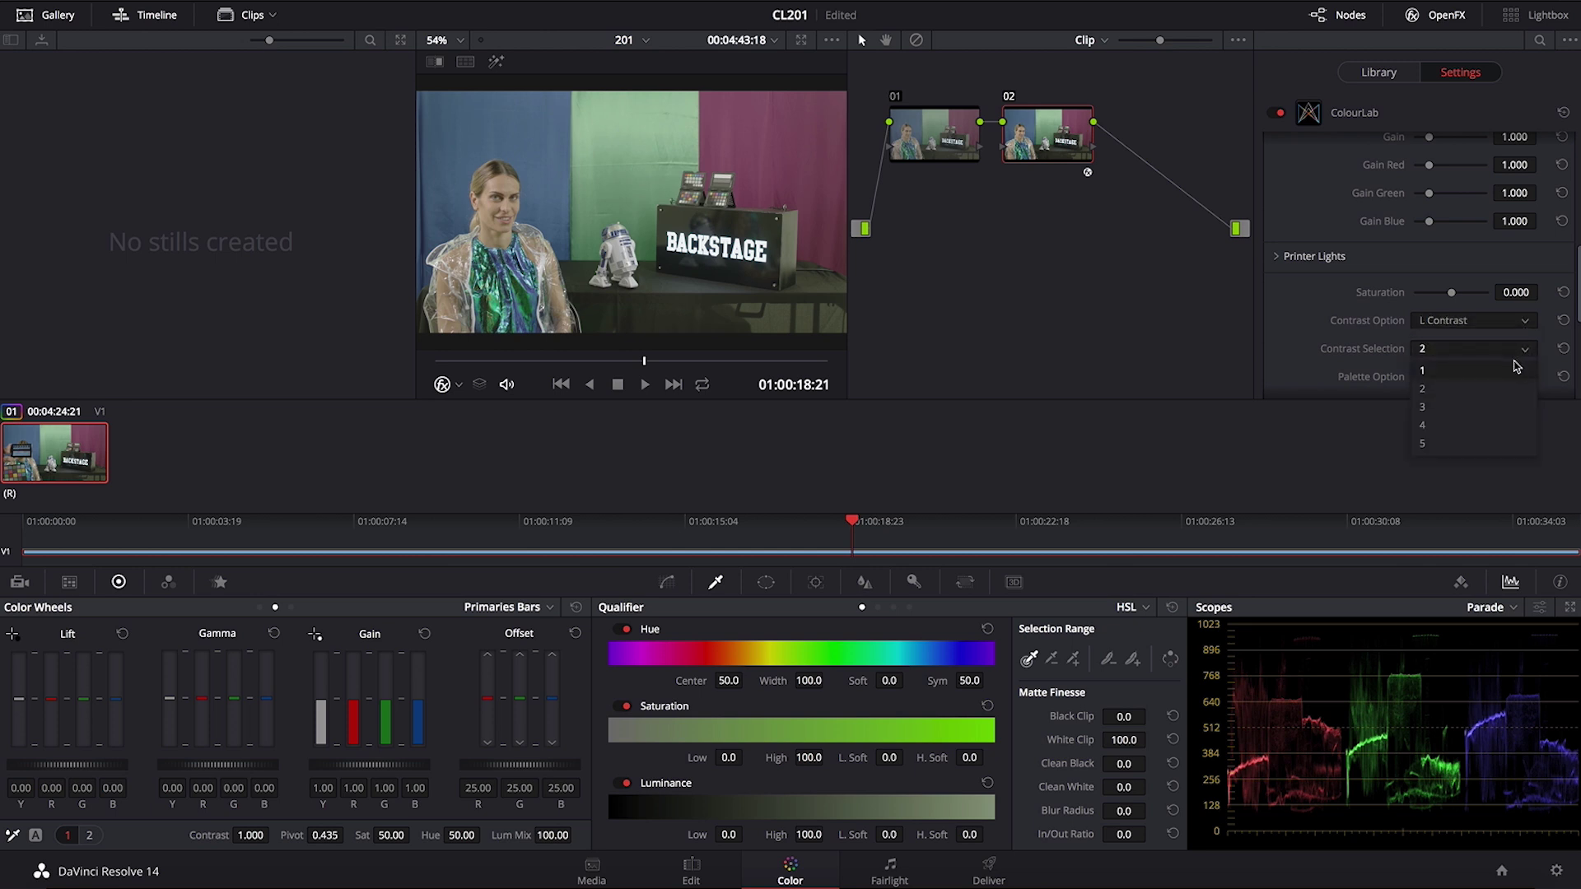
{"action": "left_click", "coordinate": [1516, 367]}
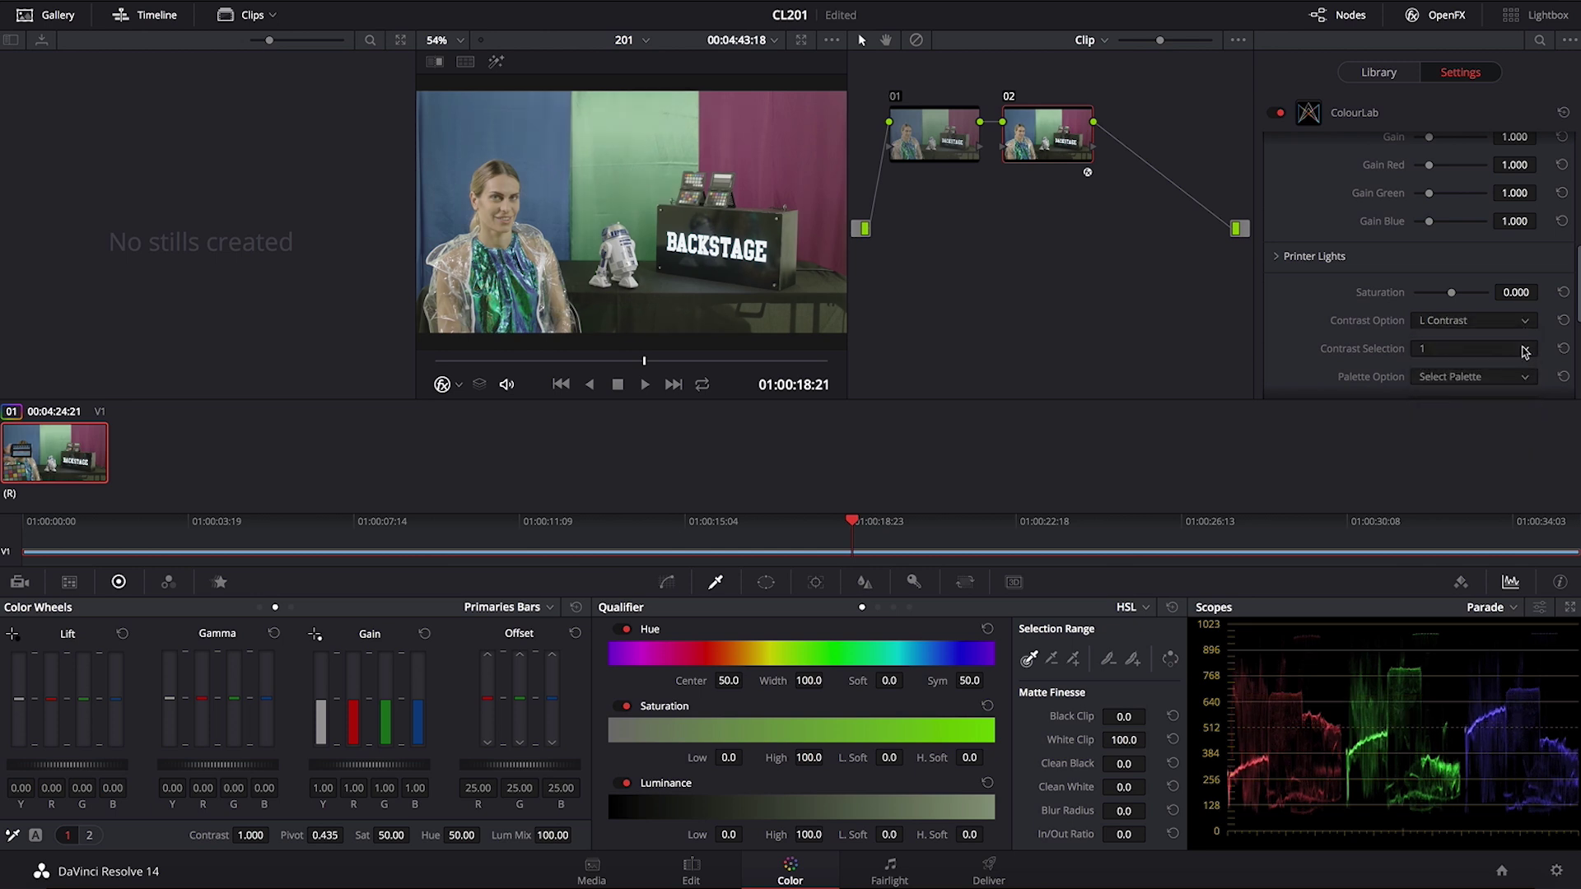
{"action": "scroll", "coordinate": [1524, 350], "scroll_direction": "down", "scroll_amount": 4}
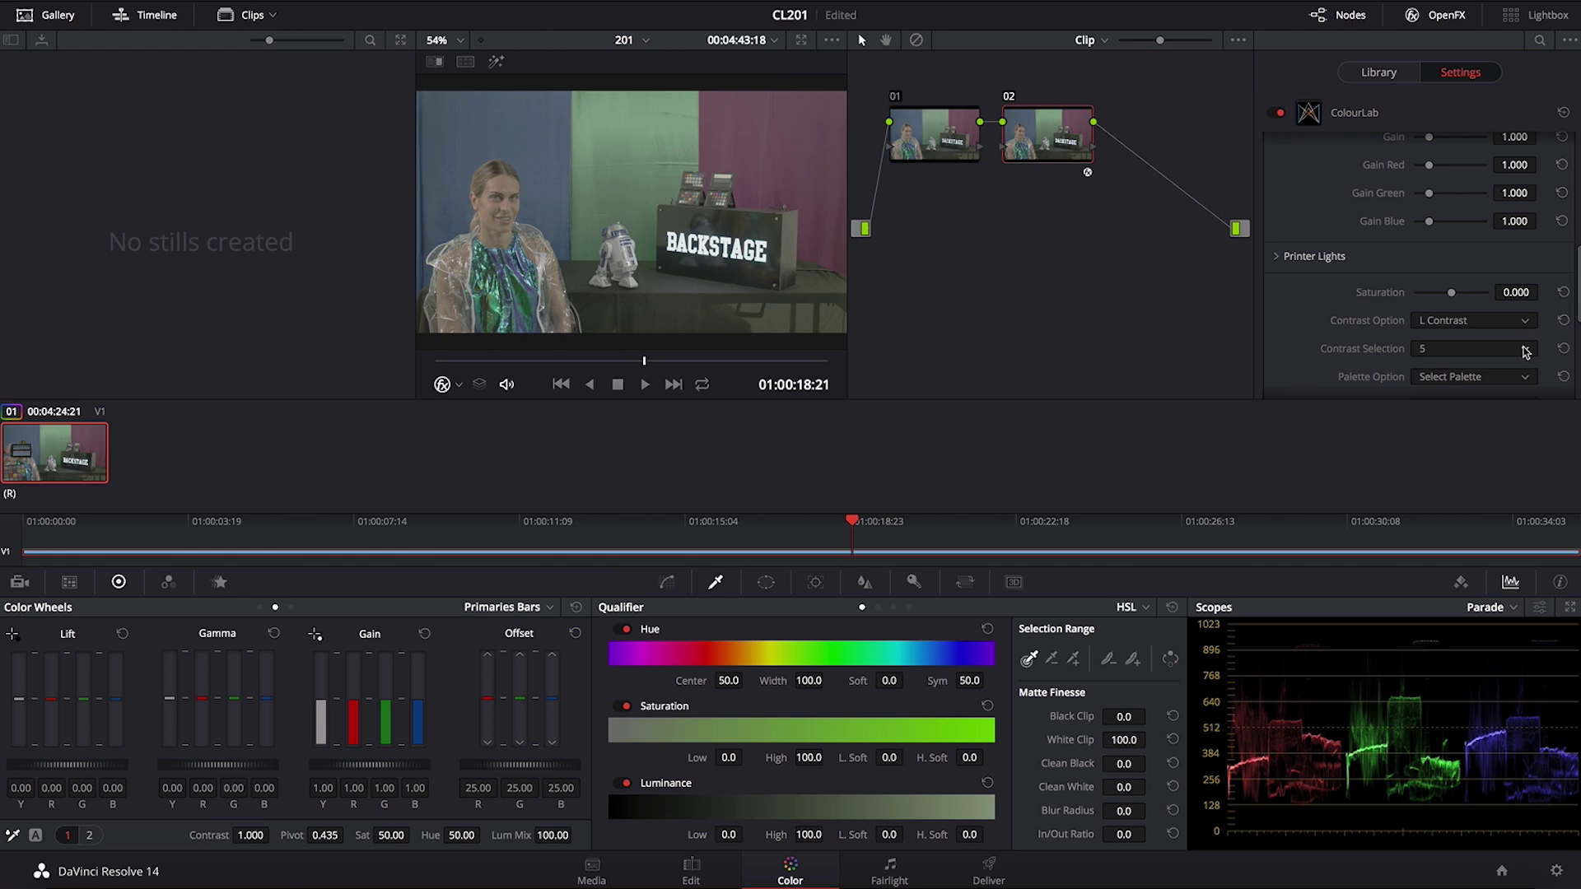
{"action": "left_click", "coordinate": [1526, 351]}
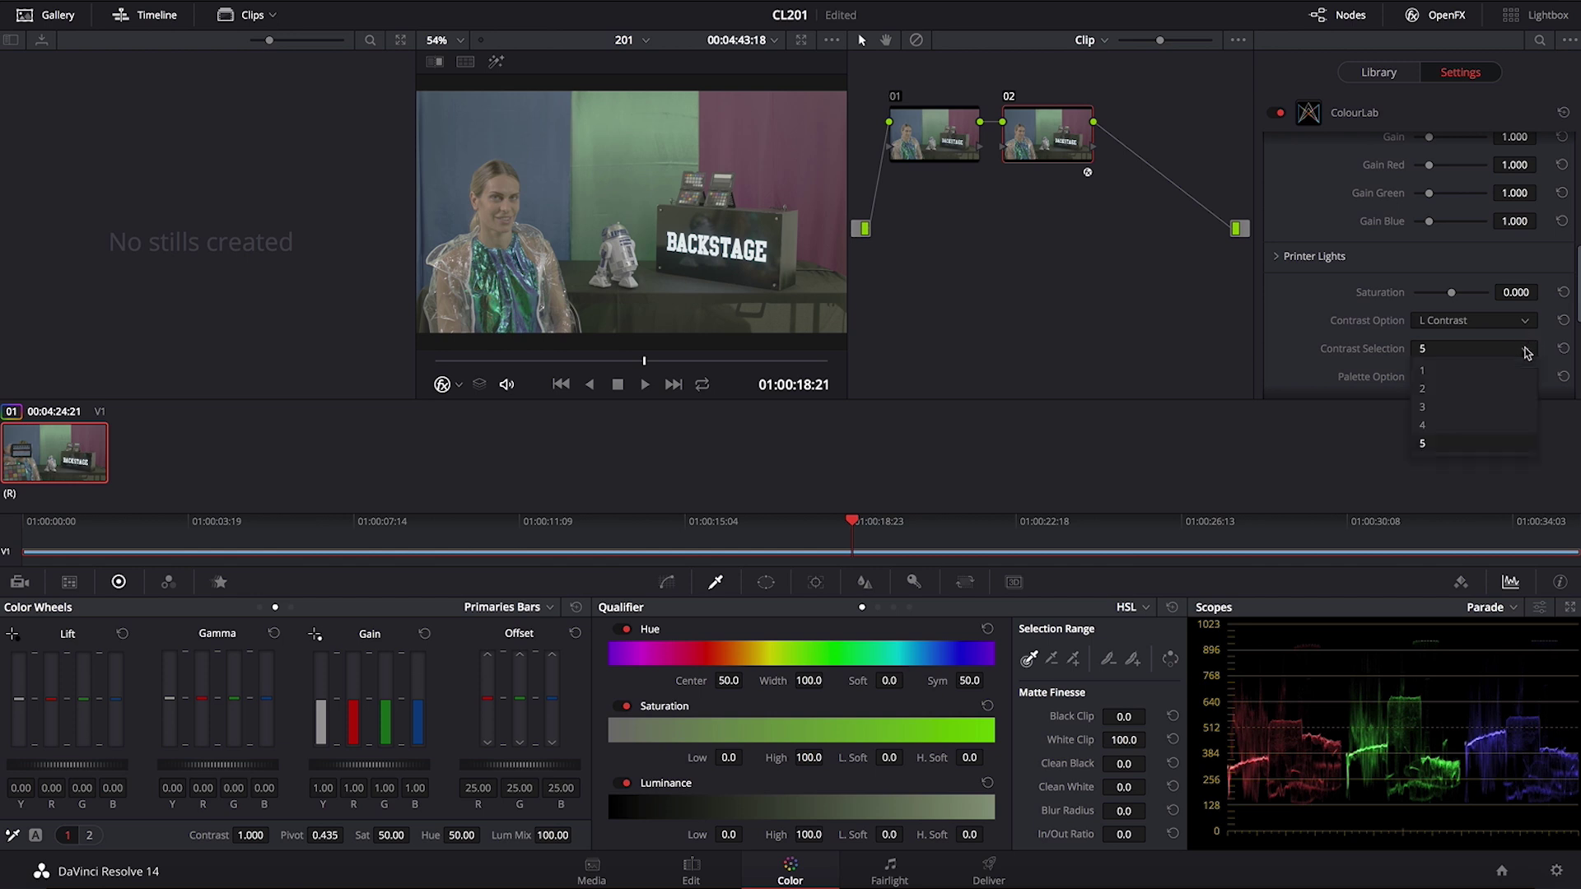
{"action": "left_click", "coordinate": [1519, 406]}
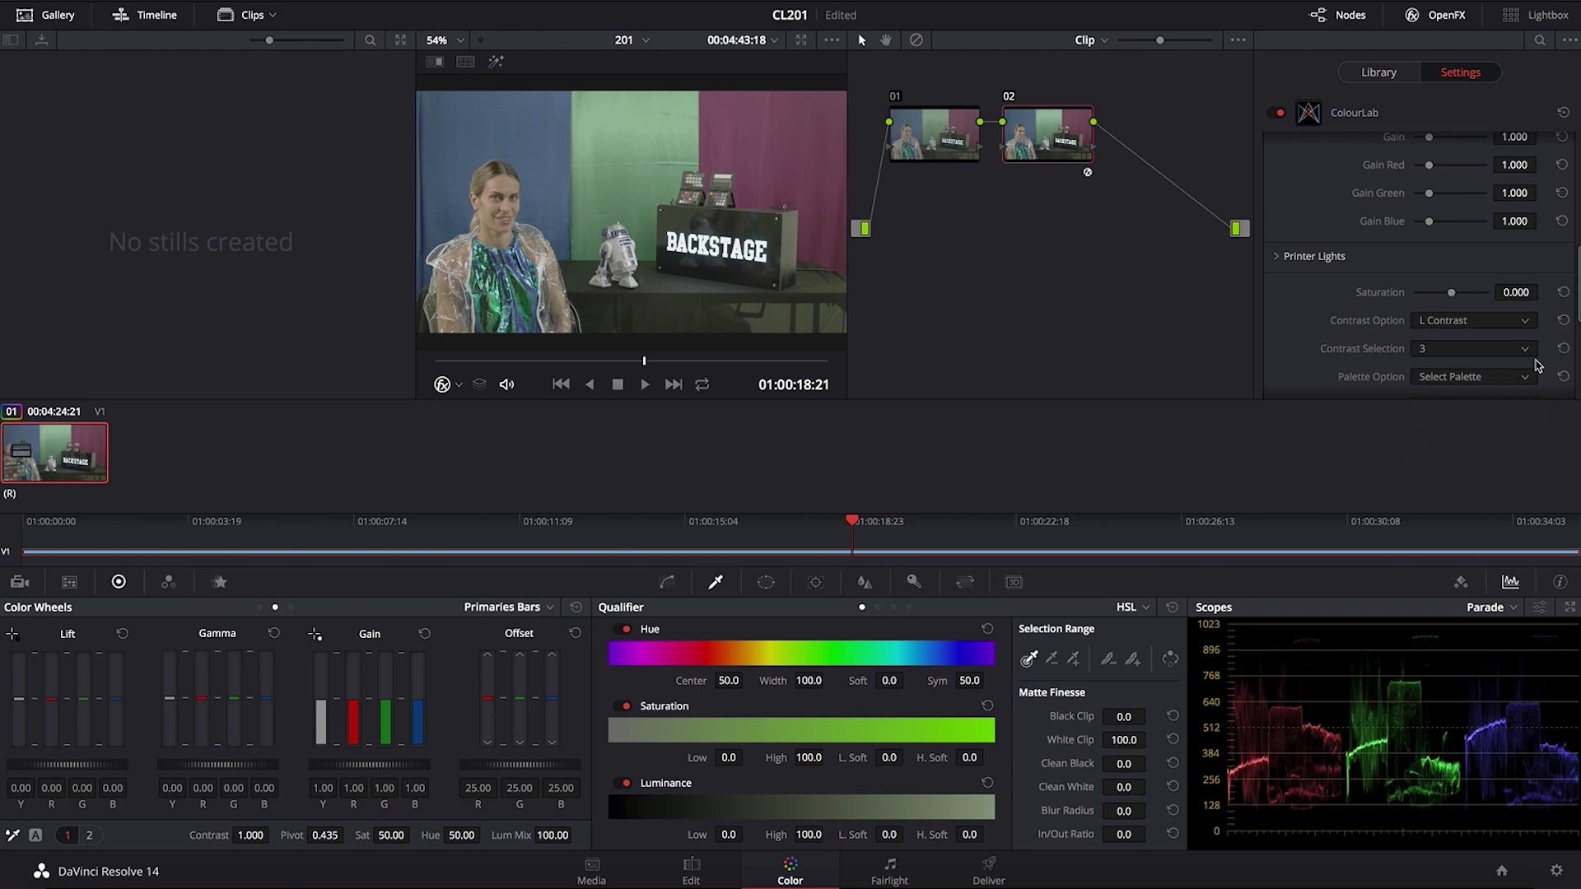
{"action": "scroll", "coordinate": [1575, 255], "scroll_direction": "up", "scroll_amount": 3}
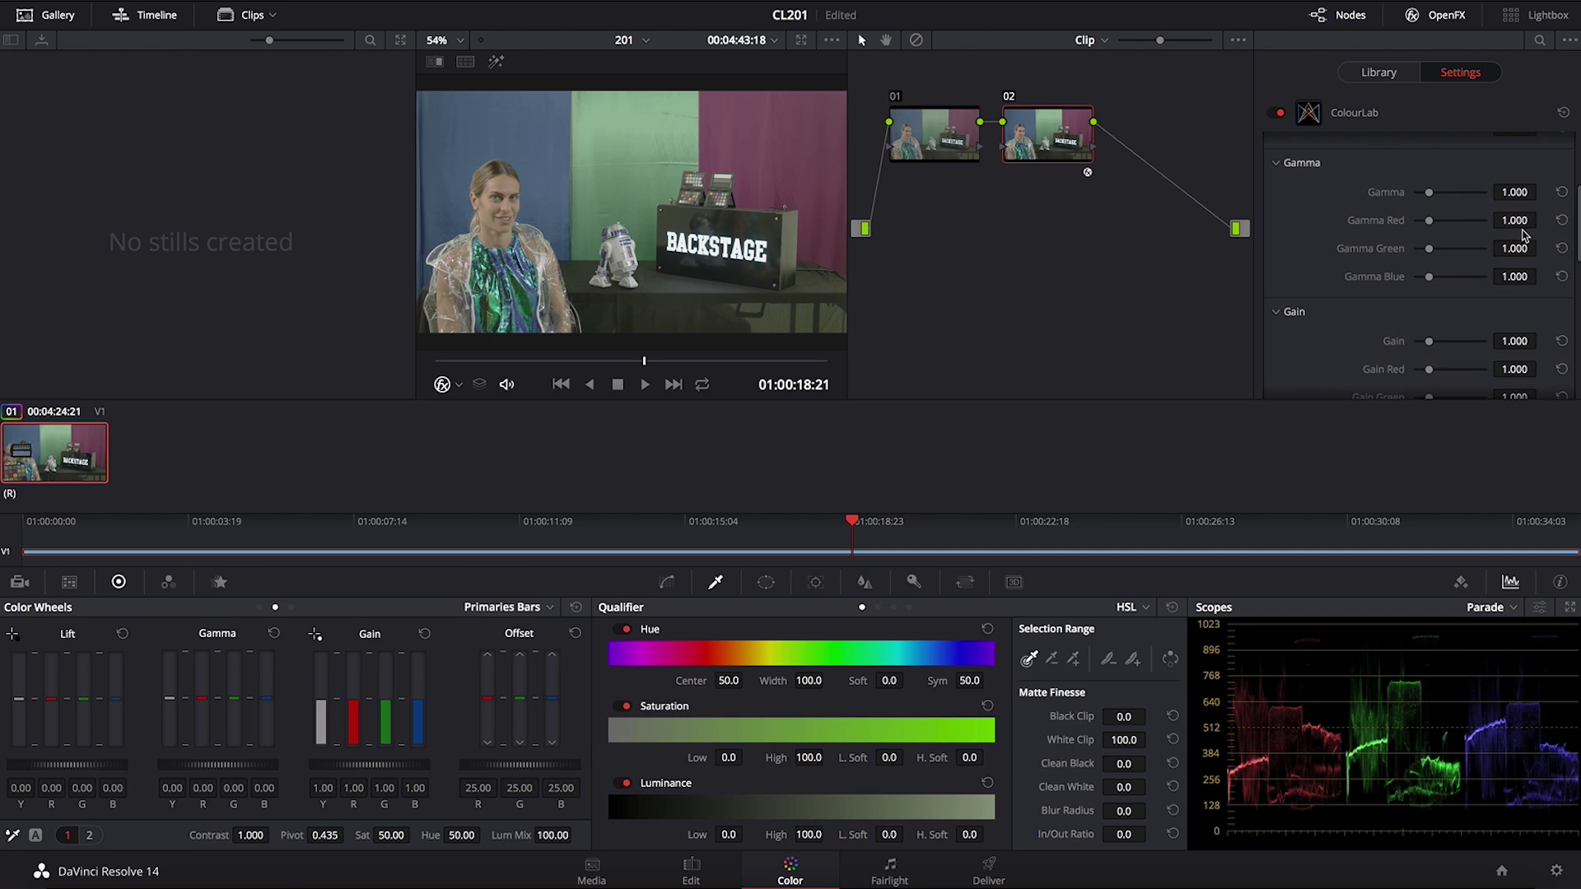
Set ColourLab Gamma to 0.849 and Lift to -0.033.
{"action": "left_click_drag", "start_coordinate": [1514, 191], "coordinate": [1541, 191]}
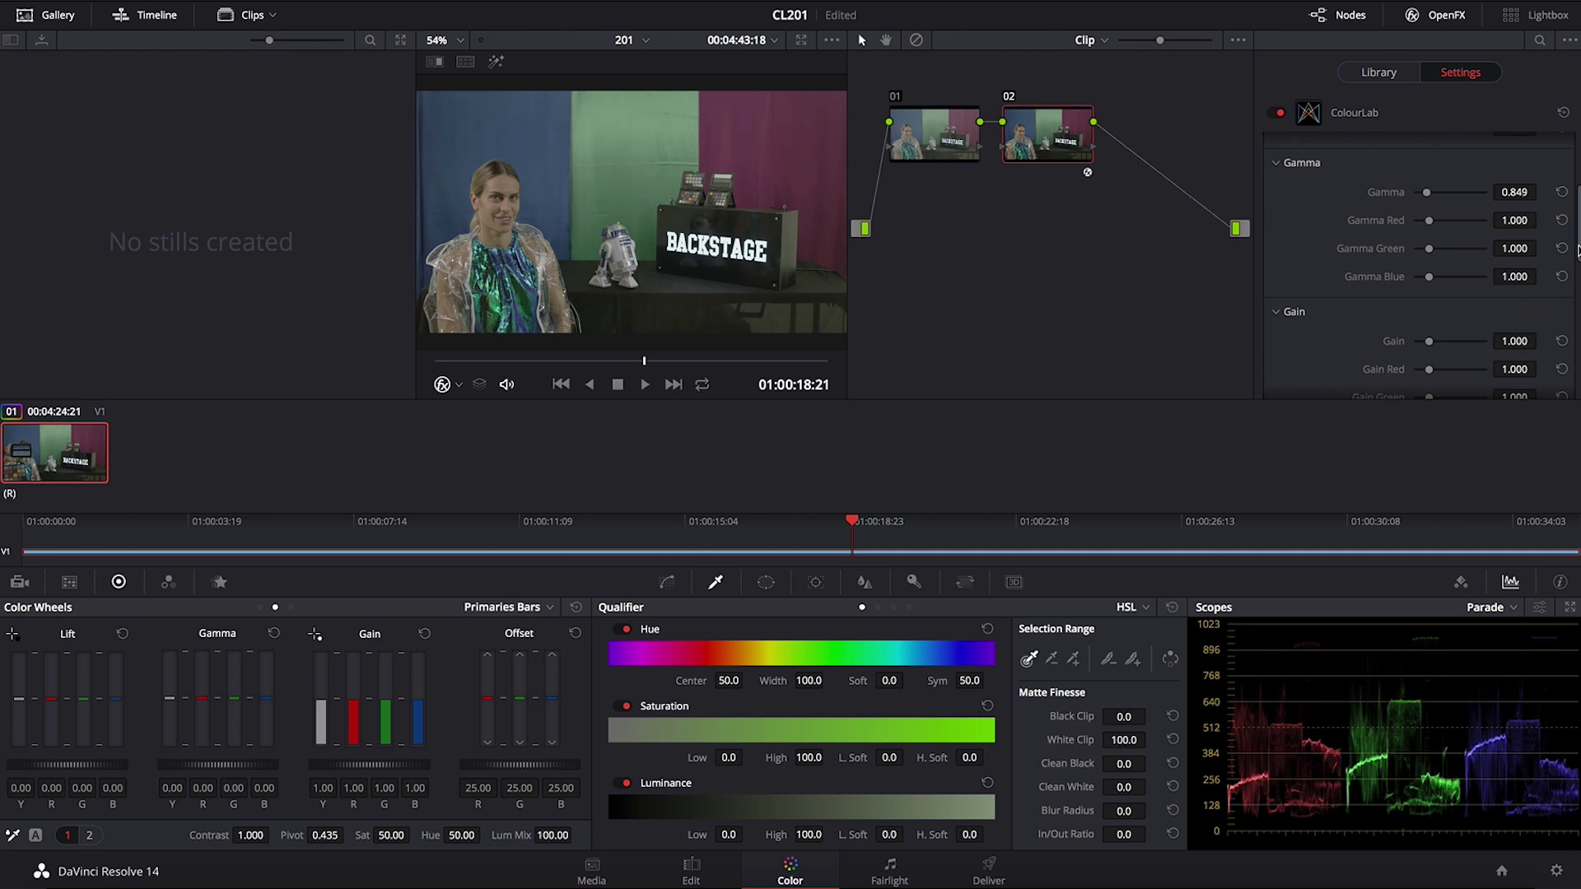
{"action": "scroll", "coordinate": [1556, 189], "scroll_direction": "up", "scroll_amount": 4}
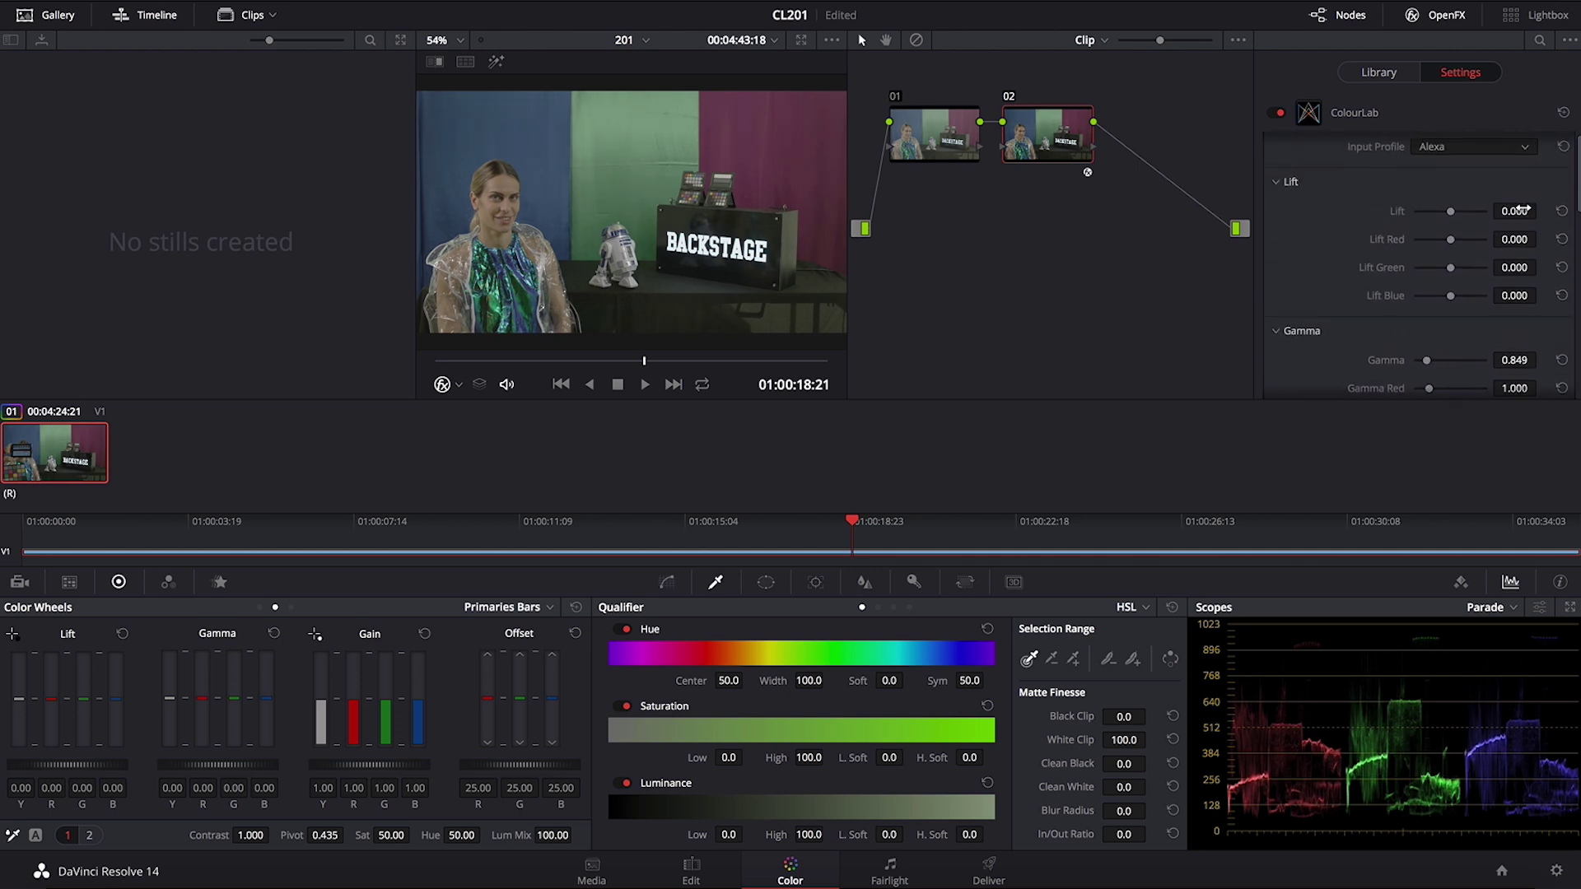
{"action": "left_click_drag", "start_coordinate": [1540, 211], "coordinate": [1540, 211]}
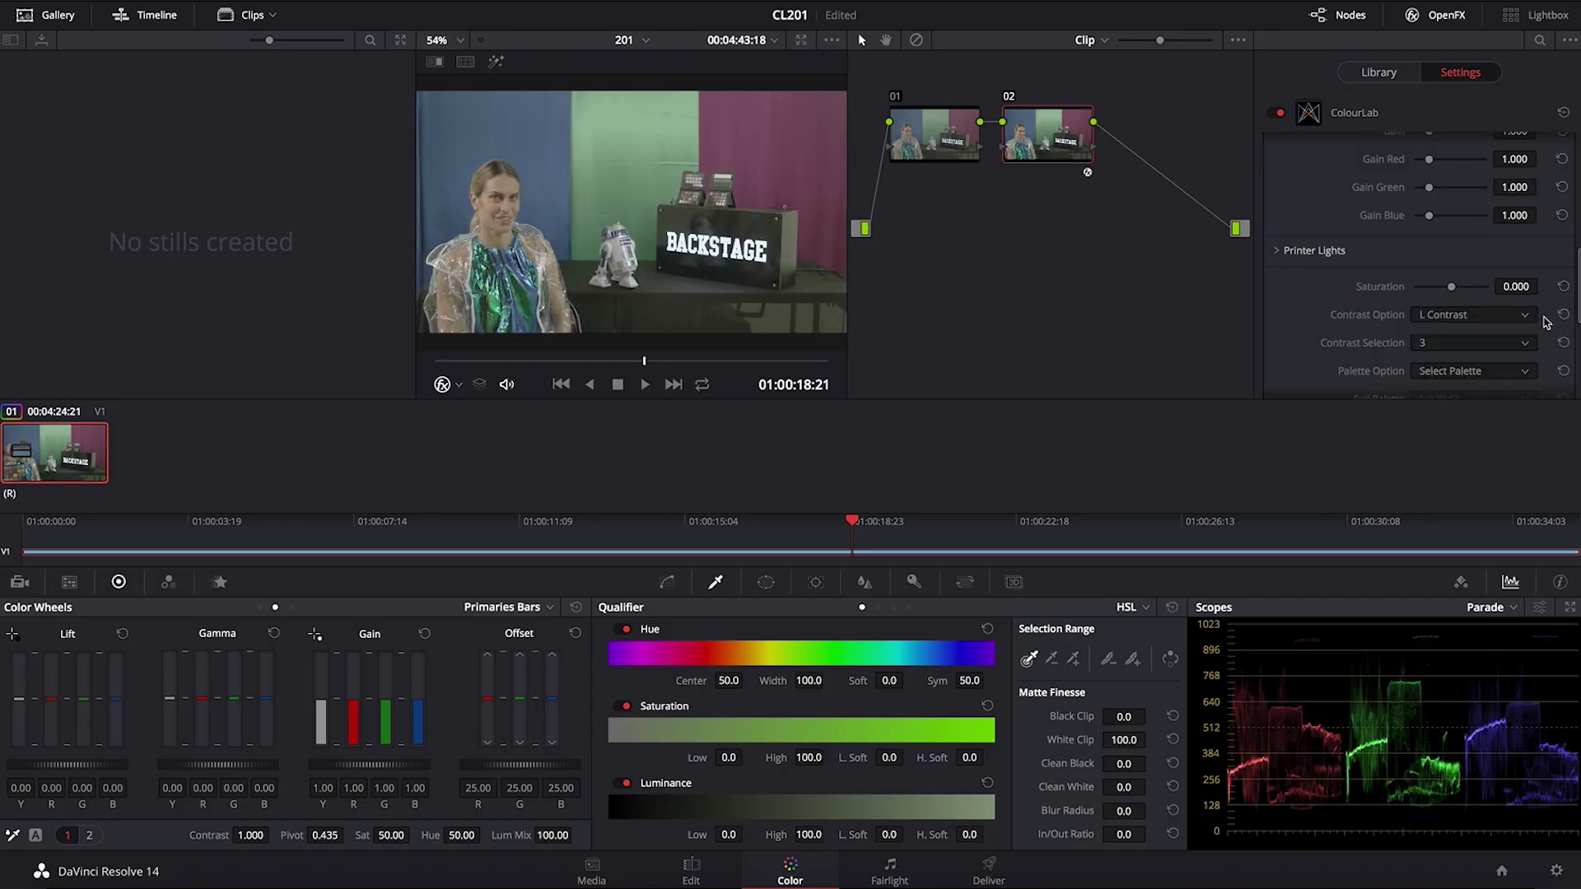
Set ColourLab's Contrast Option to F Contrast with Contrast Selection 1 on node 02.
{"action": "left_click", "coordinate": [1534, 321]}
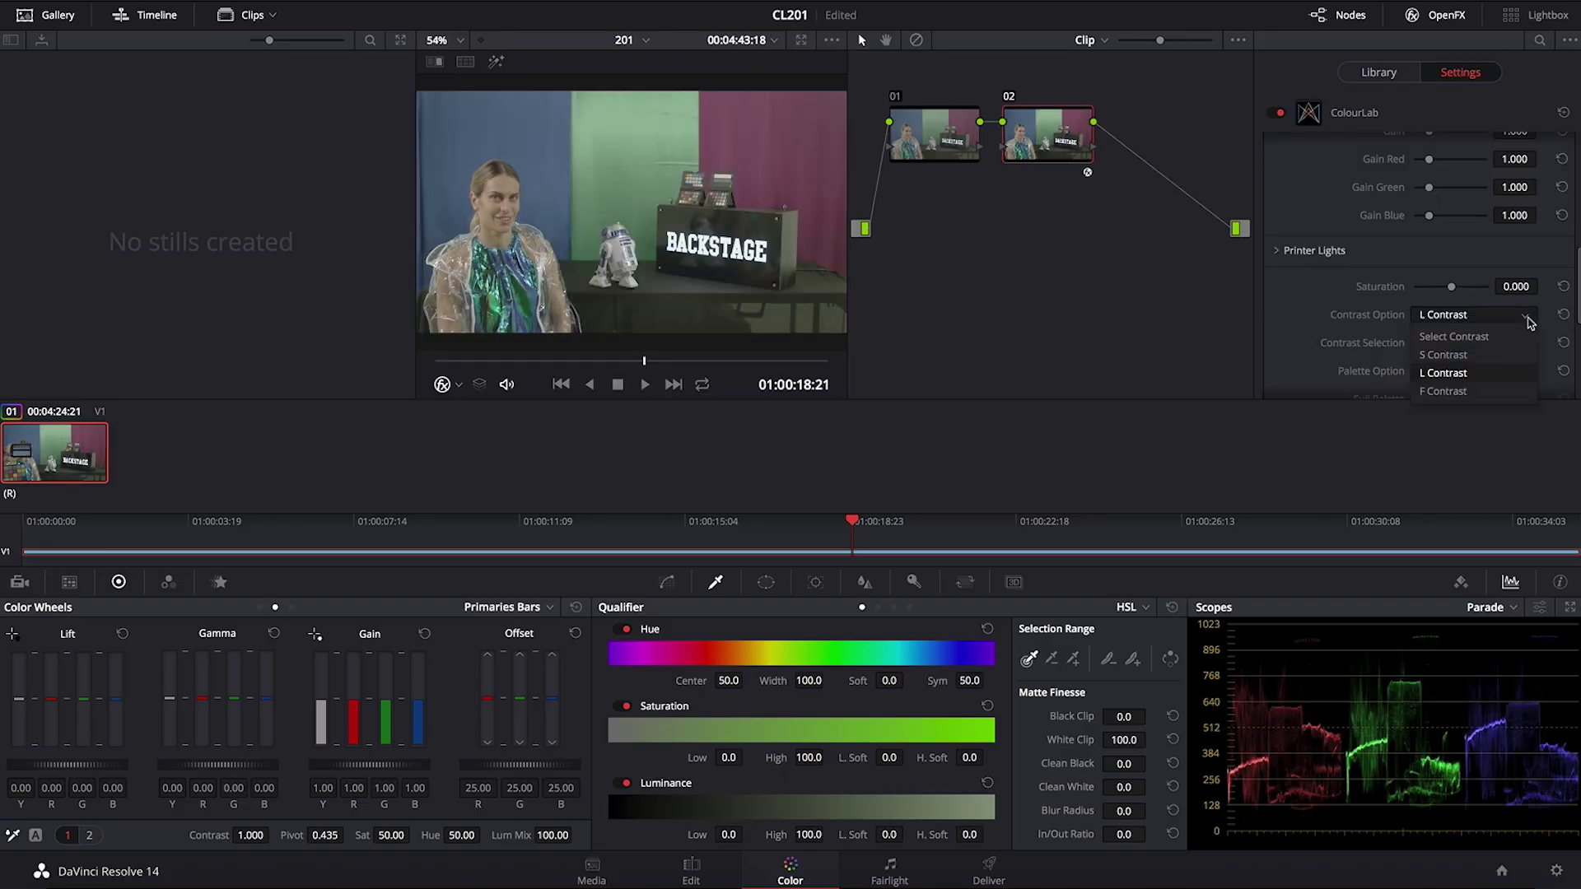
{"action": "left_click", "coordinate": [1461, 393]}
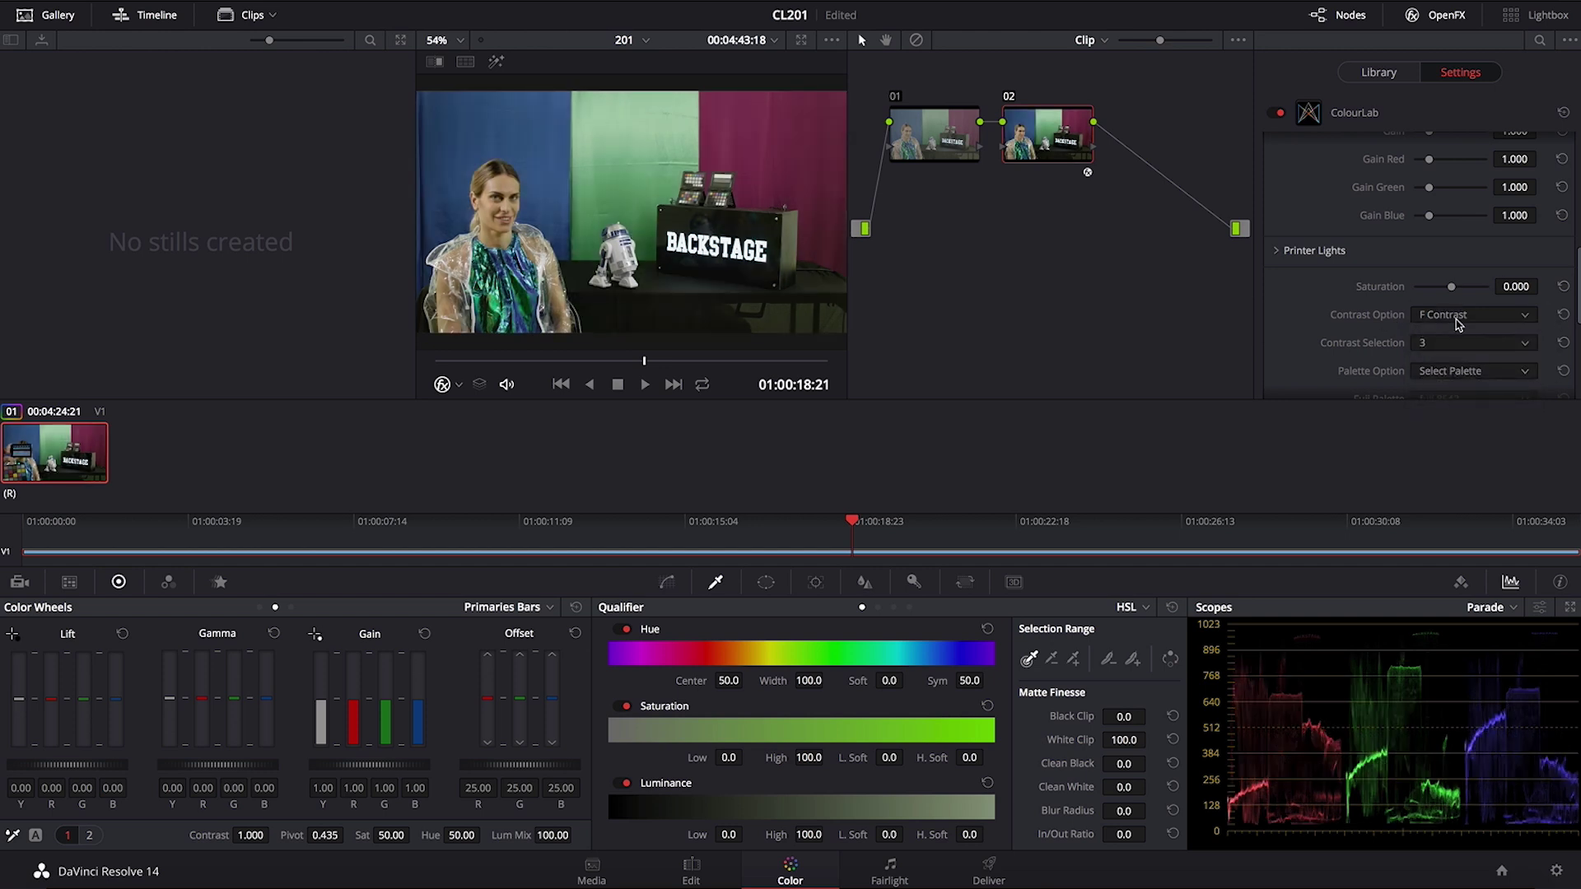
{"action": "left_click", "coordinate": [1527, 347]}
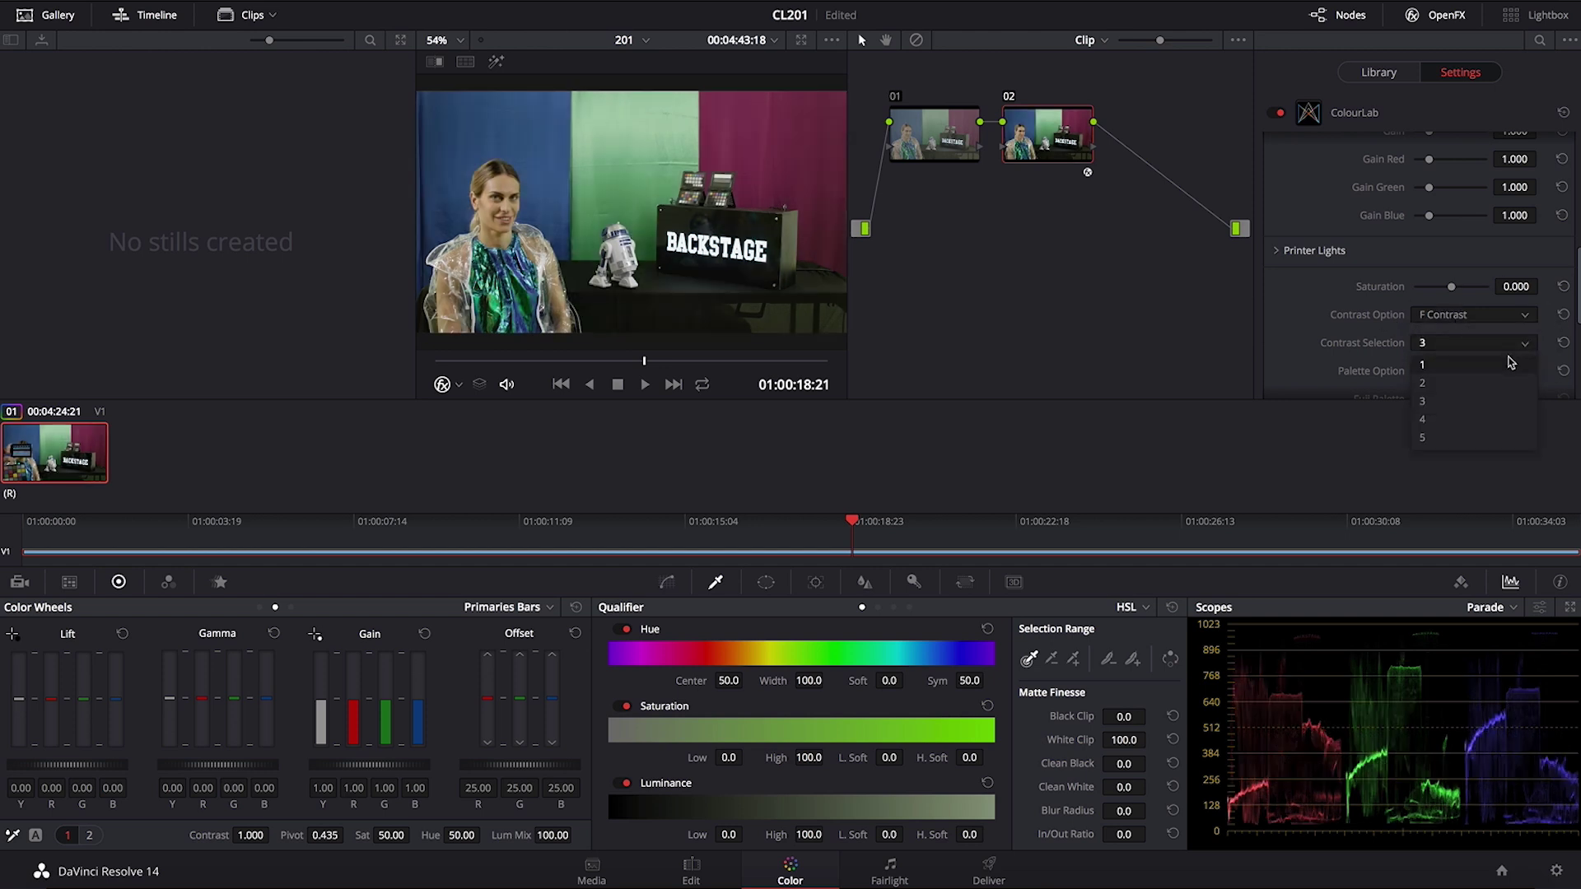
{"action": "left_click", "coordinate": [1511, 363]}
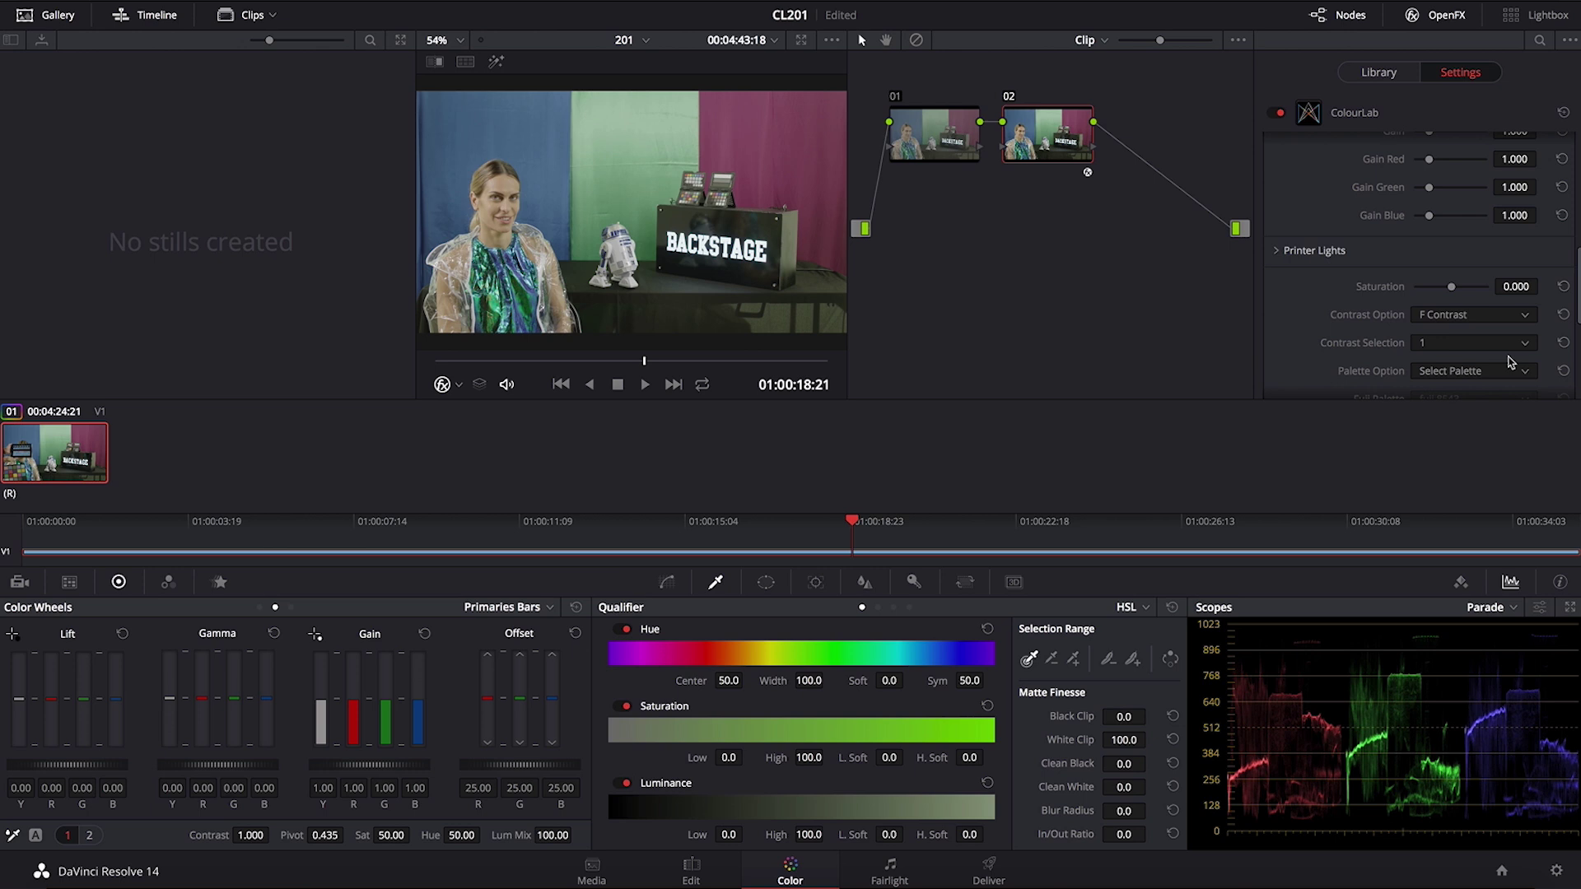
Try F Contrast selections 2, 4, 5 and 1, then settle on selection 3.
{"action": "left_click", "coordinate": [1523, 344]}
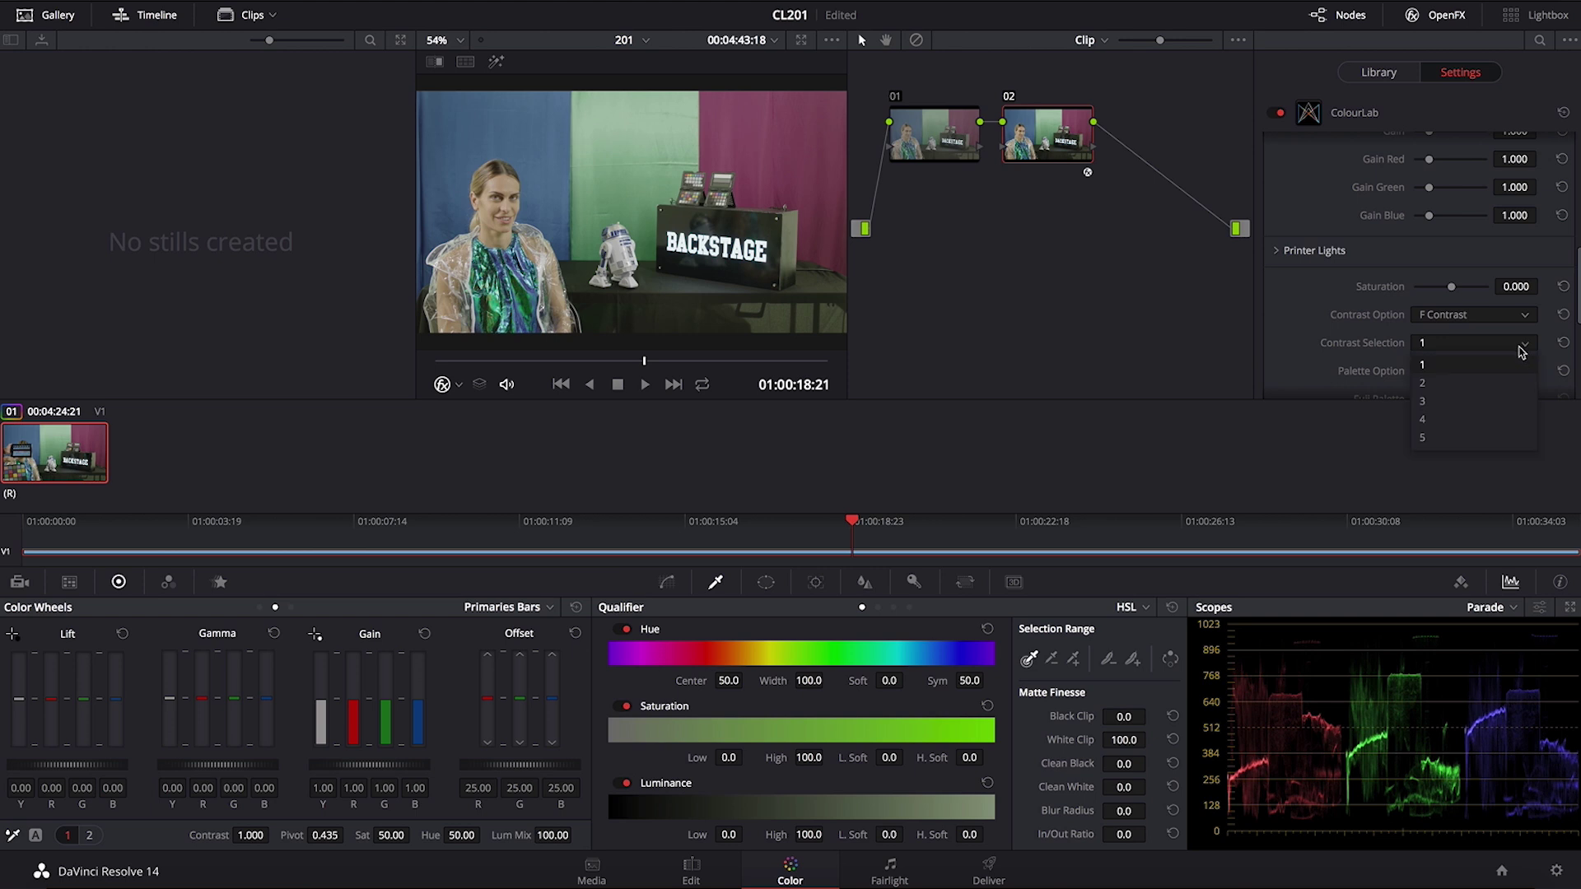
{"action": "left_click", "coordinate": [1513, 384]}
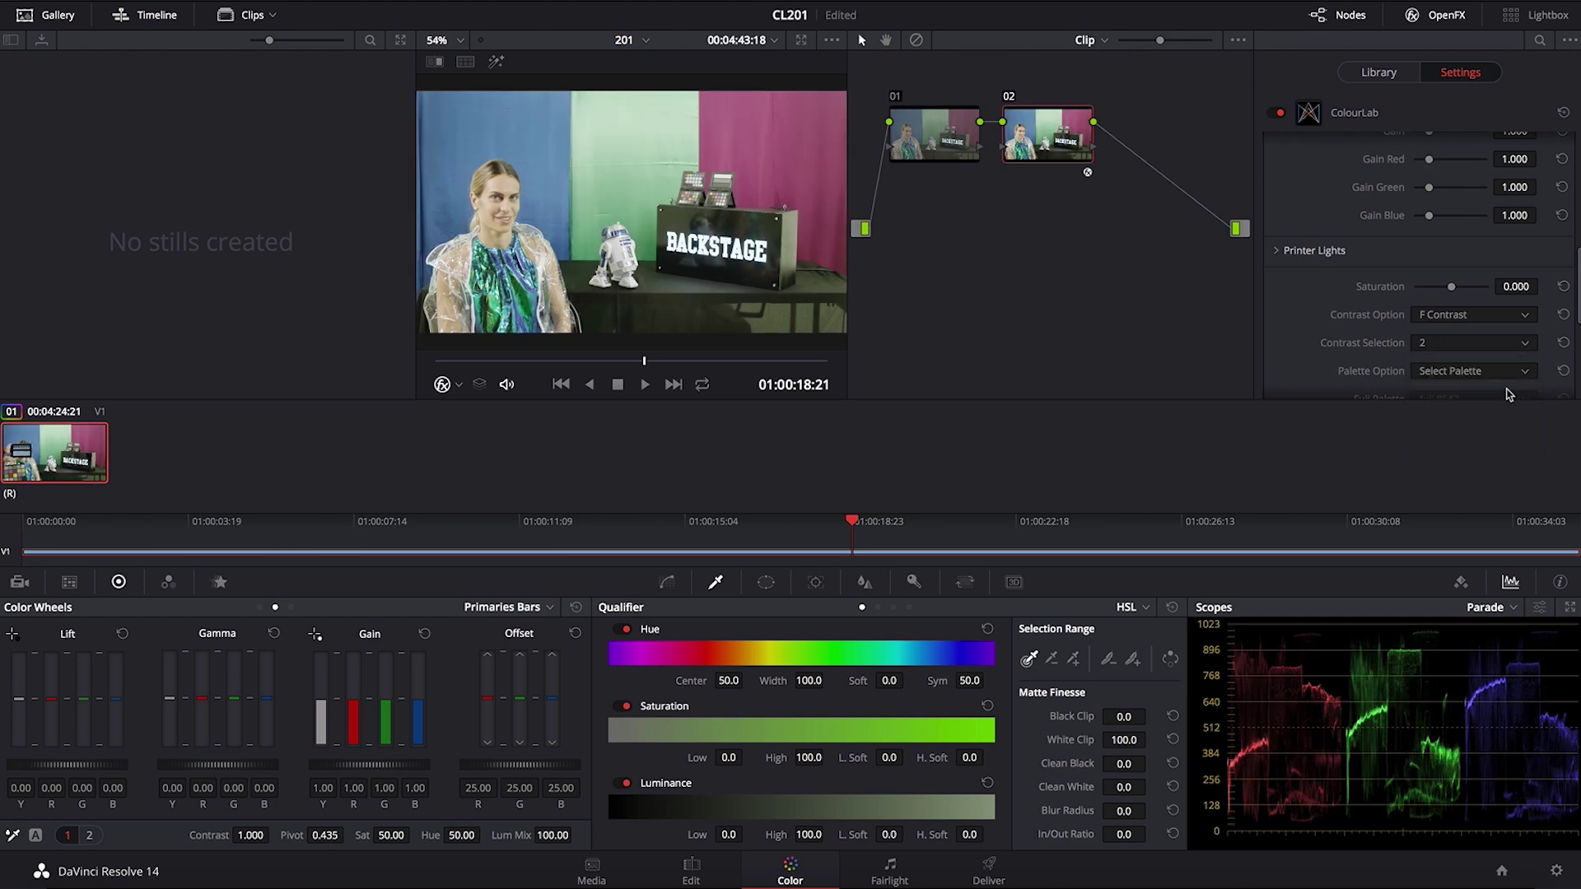
{"action": "left_click", "coordinate": [1497, 346]}
{"action": "left_click", "coordinate": [1479, 419]}
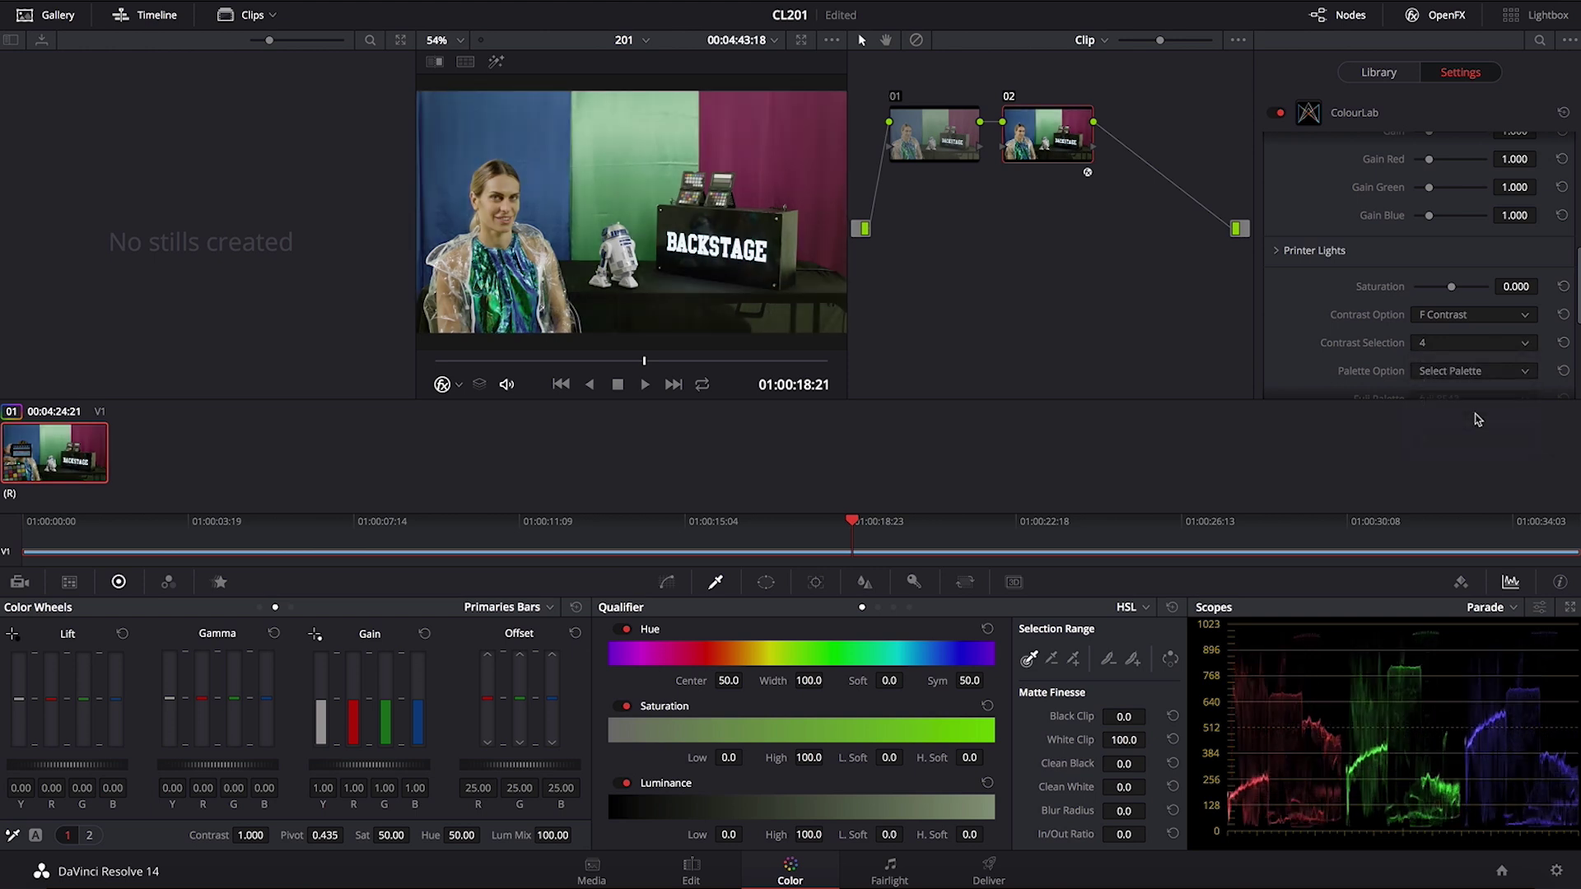
{"action": "left_click", "coordinate": [1463, 350]}
{"action": "left_click", "coordinate": [1454, 437]}
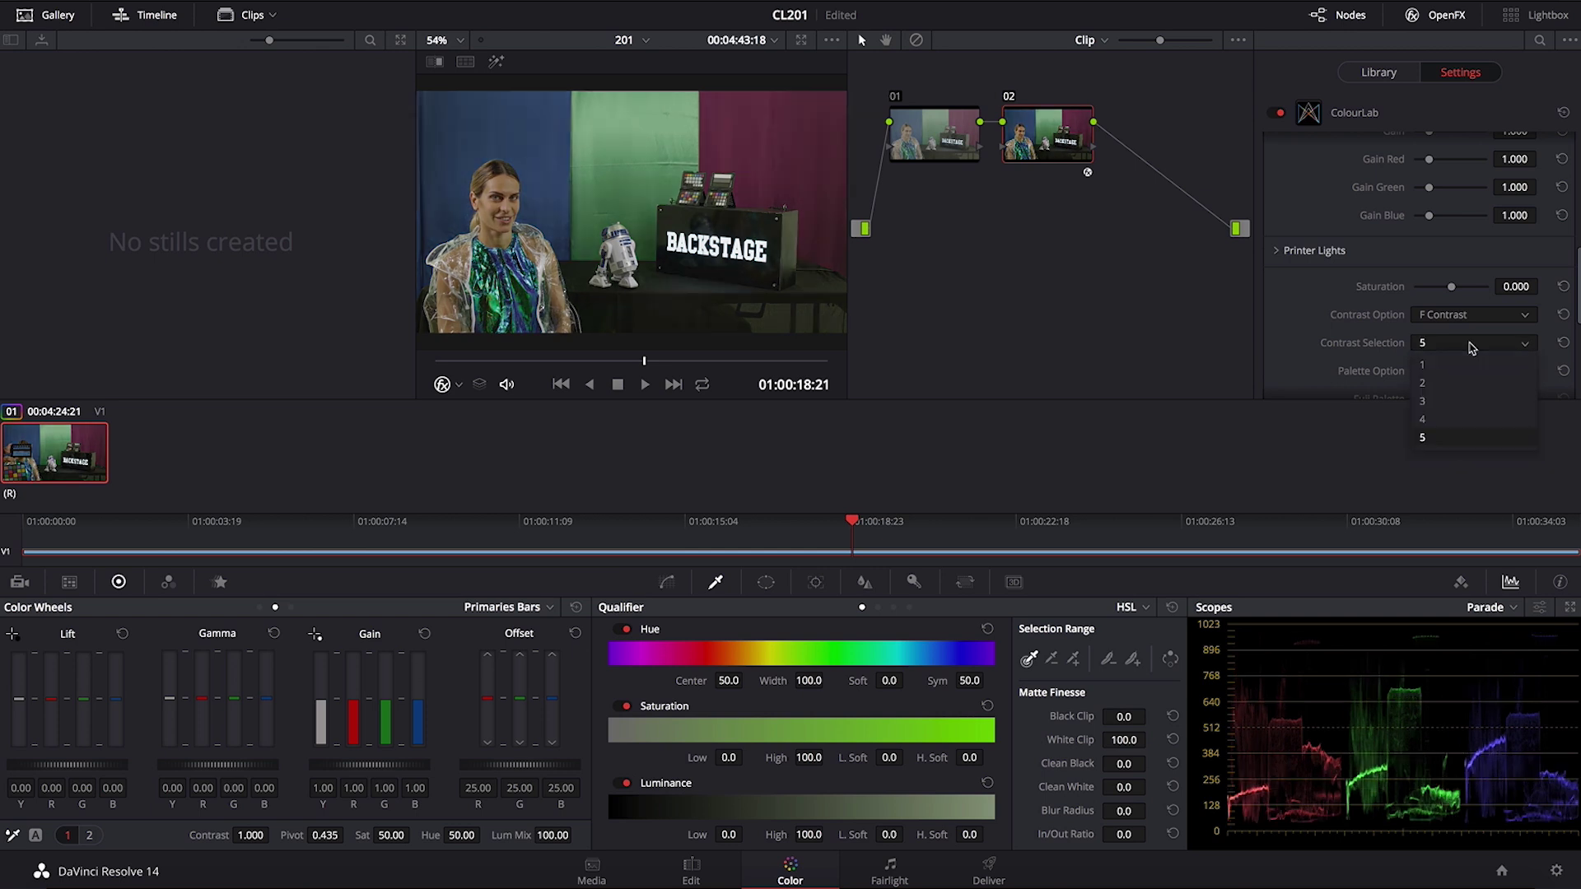
{"action": "left_click", "coordinate": [1470, 346]}
{"action": "left_click", "coordinate": [1470, 367]}
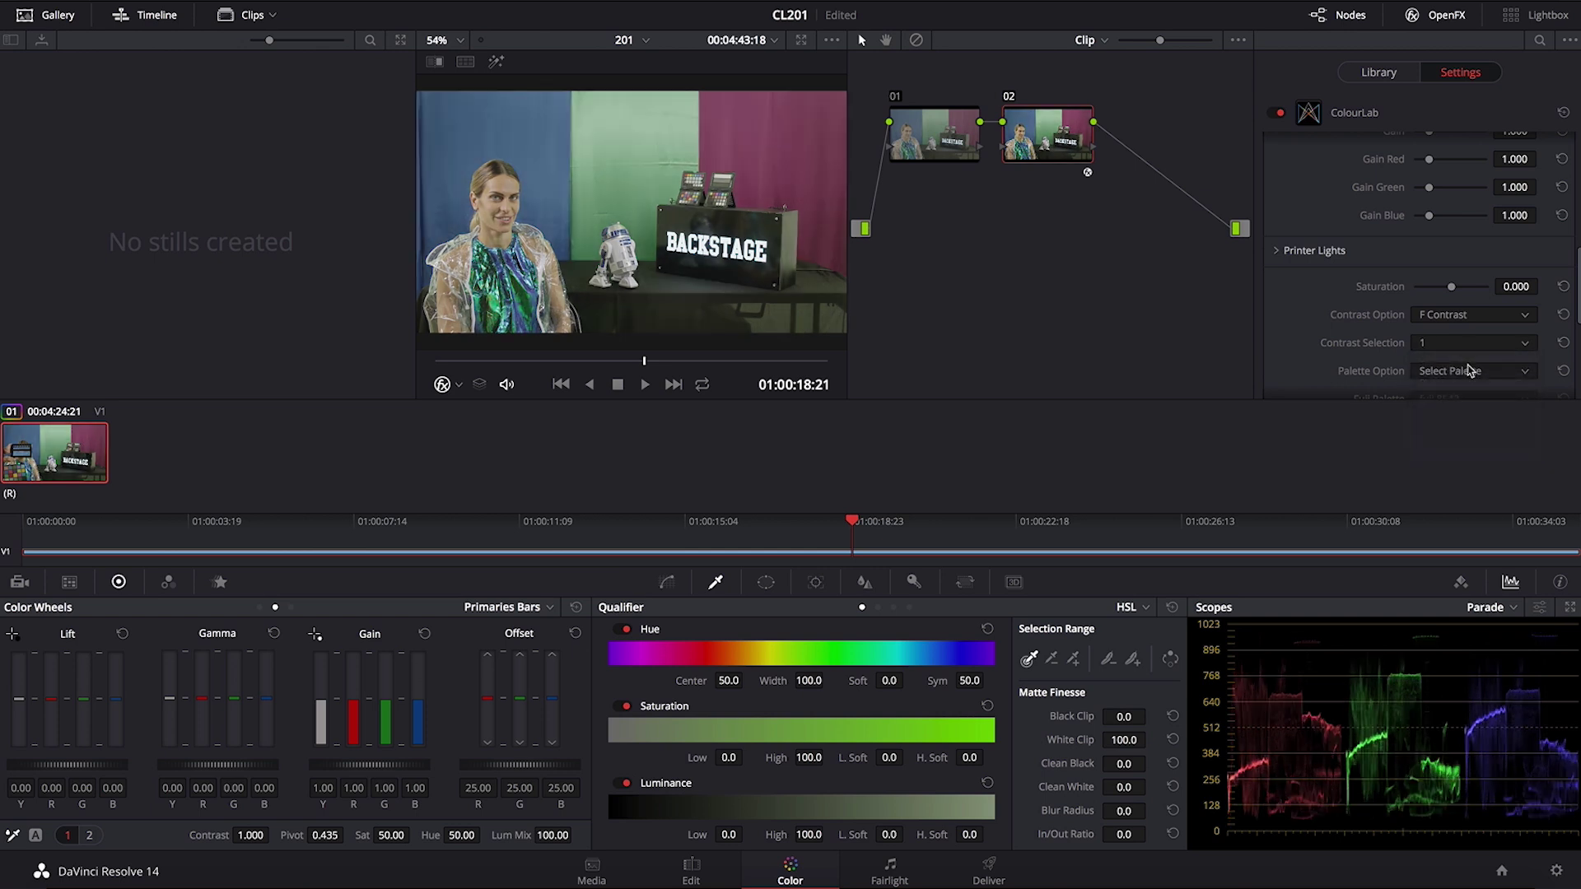
{"action": "left_click", "coordinate": [1466, 346]}
{"action": "left_click", "coordinate": [1465, 402]}
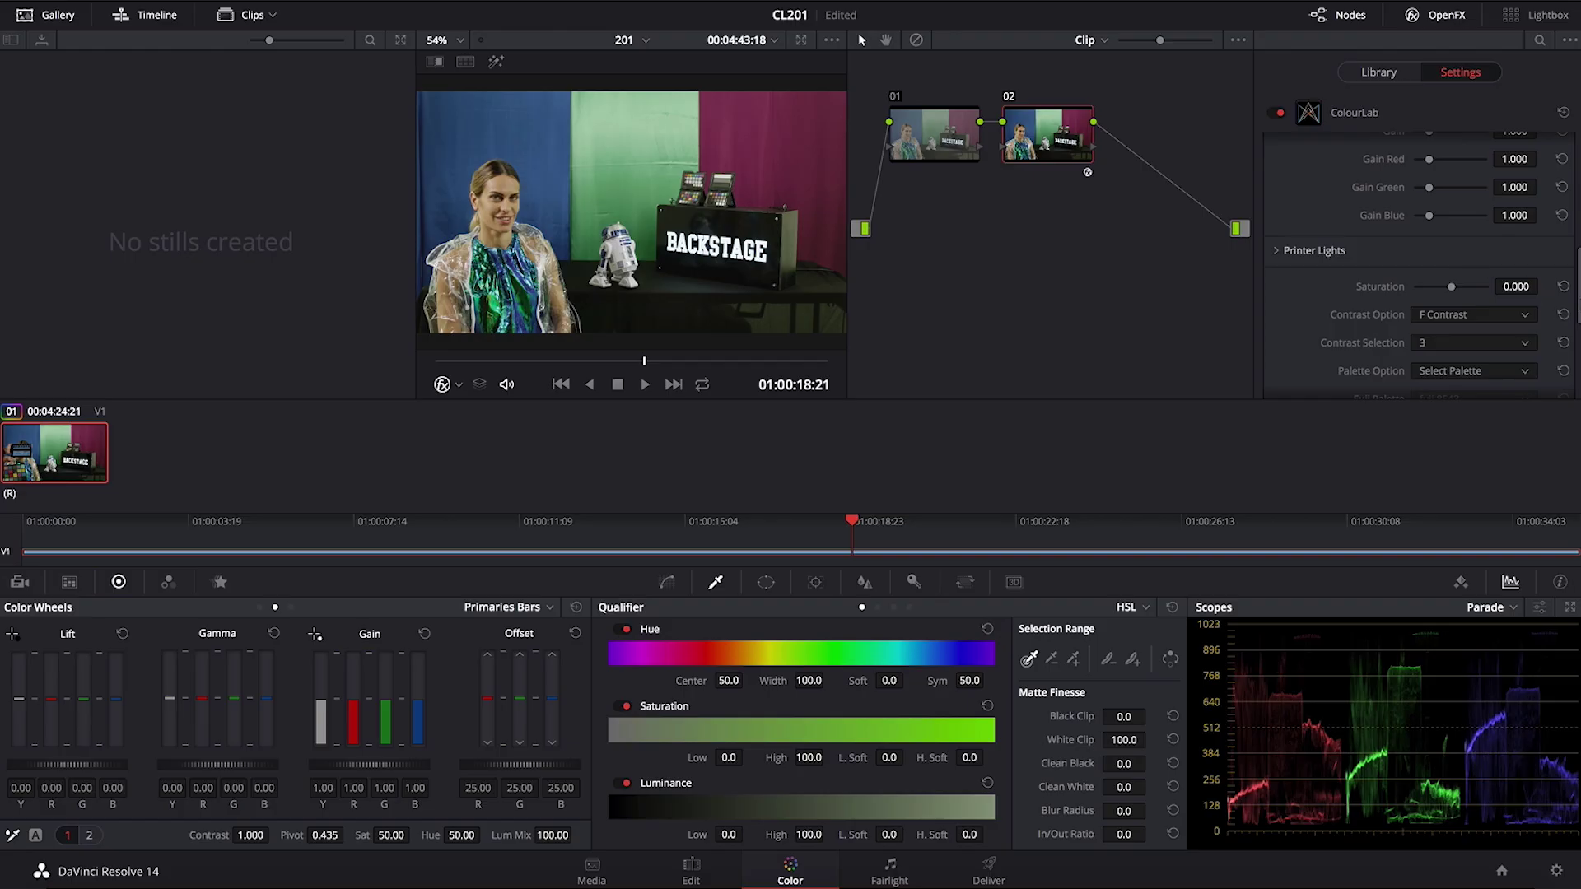
Bring ColourLab's Gamma control into view and start raising it above 1.000.
{"action": "scroll", "coordinate": [1579, 290], "scroll_direction": "up", "scroll_amount": 2}
{"action": "left_click_drag", "start_coordinate": [1578, 290], "coordinate": [1513, 226]}
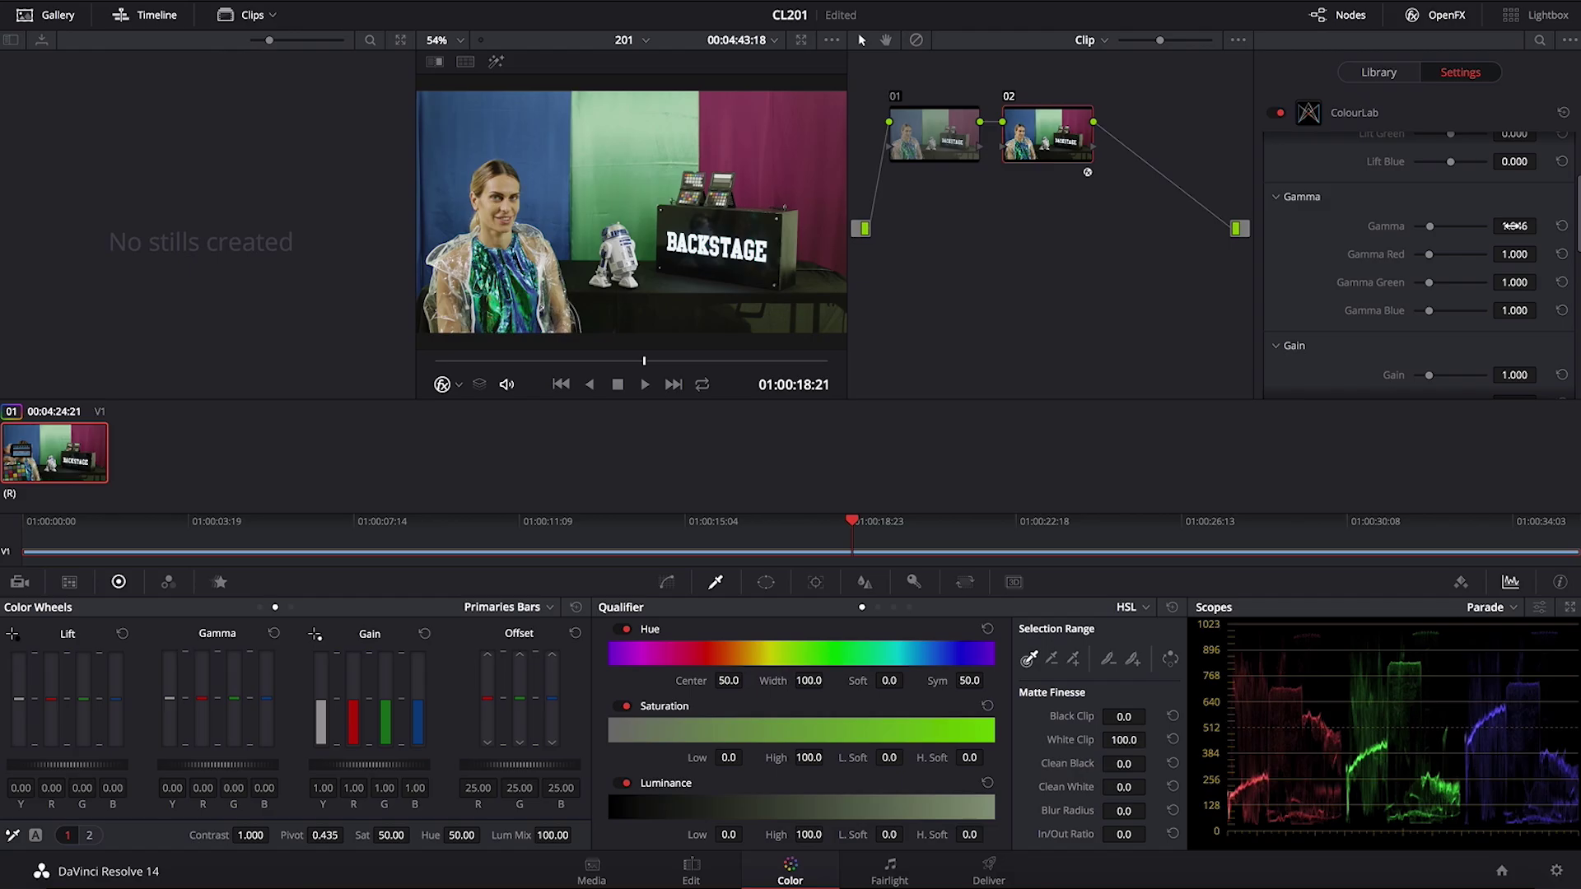